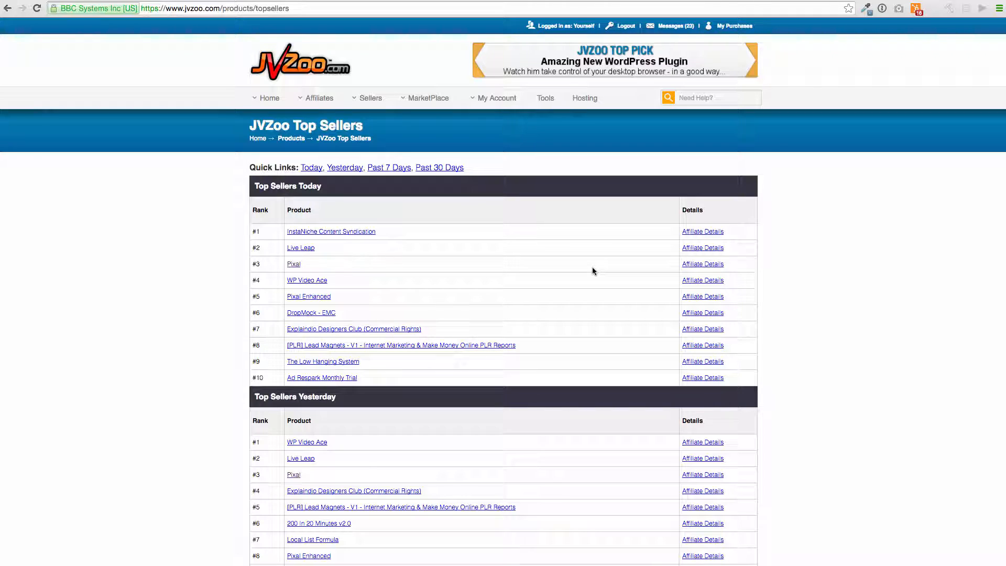
Step: Follow the Pixal product link from JVZoo's Top Sellers Today list
{"action": "left_click", "coordinate": [294, 264]}
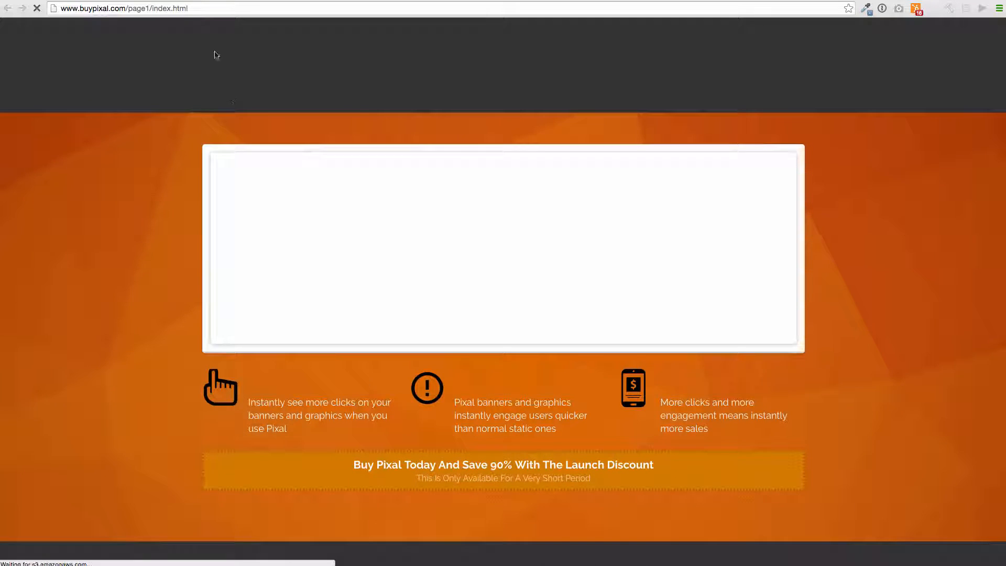
Step: Select the Pixal sales page address to copy it and pause the sales video
{"action": "left_click", "coordinate": [198, 11]}
{"action": "key", "text": "super+c"}
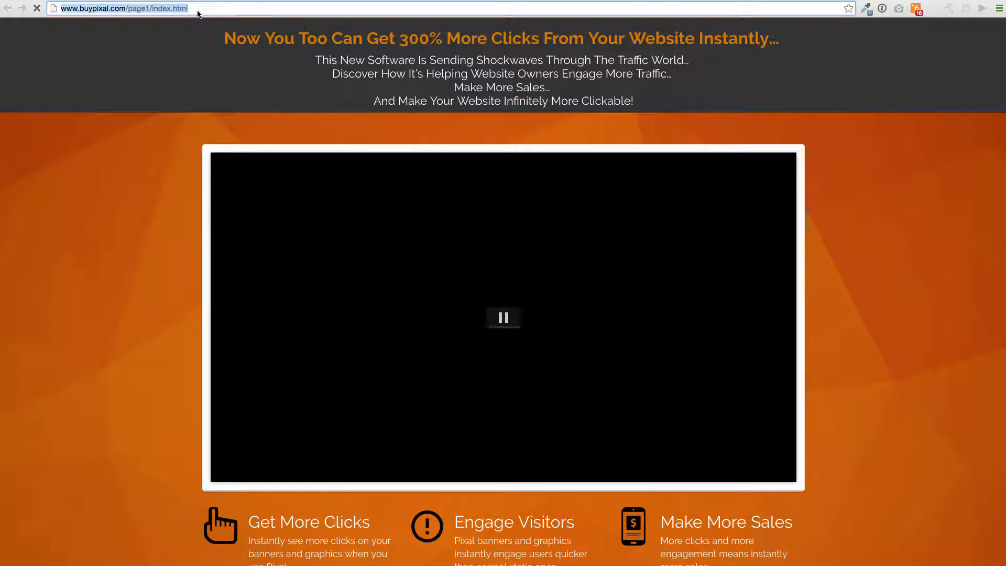
{"action": "left_click", "coordinate": [505, 322]}
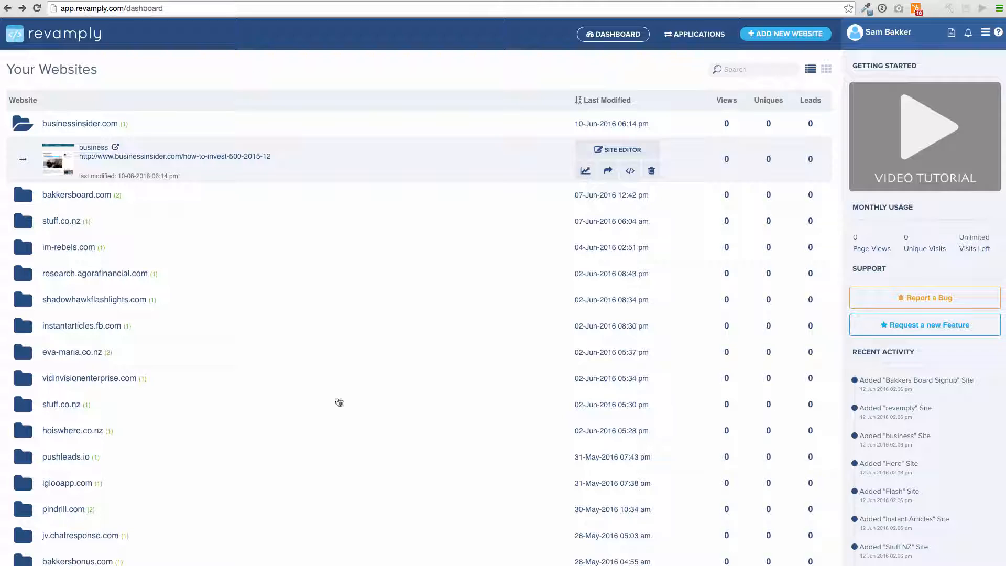
Step: Add a website titled 'Pixal' from the buypixal.com page1 URL and open it for editing
{"action": "left_click", "coordinate": [799, 35]}
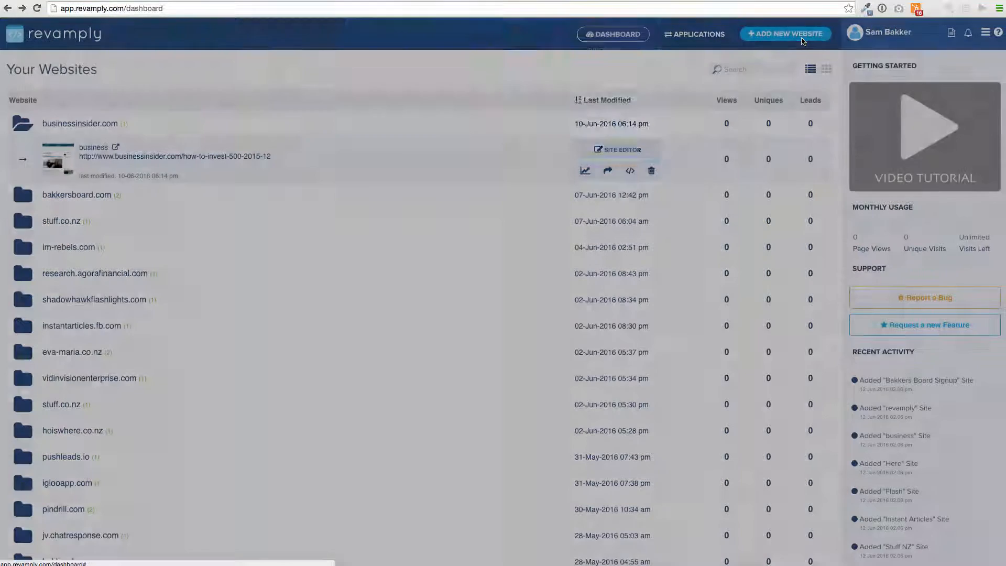
{"action": "left_click_drag", "start_coordinate": [411, 131], "coordinate": [361, 128]}
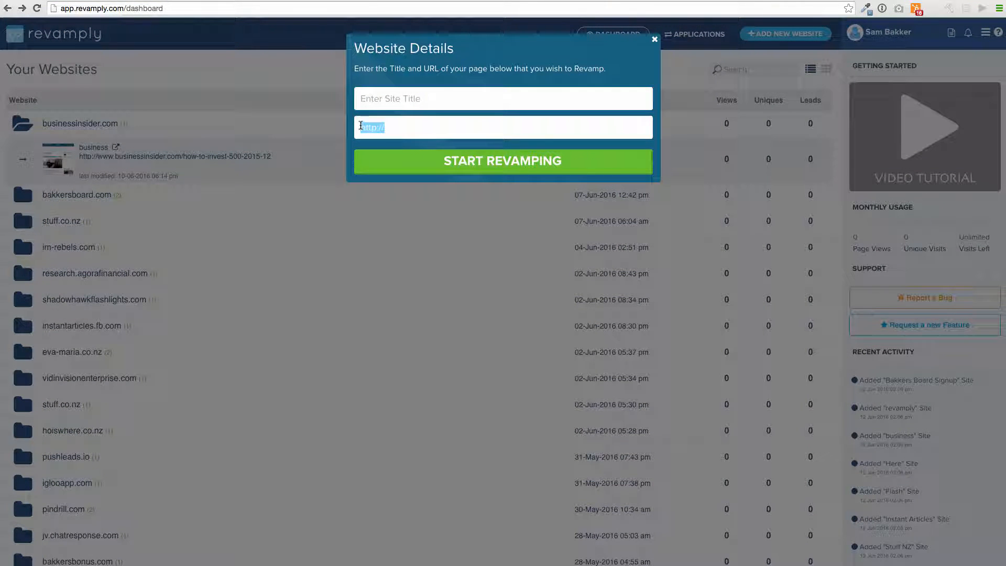
{"action": "key", "text": "super+v"}
{"action": "left_click", "coordinate": [409, 93]}
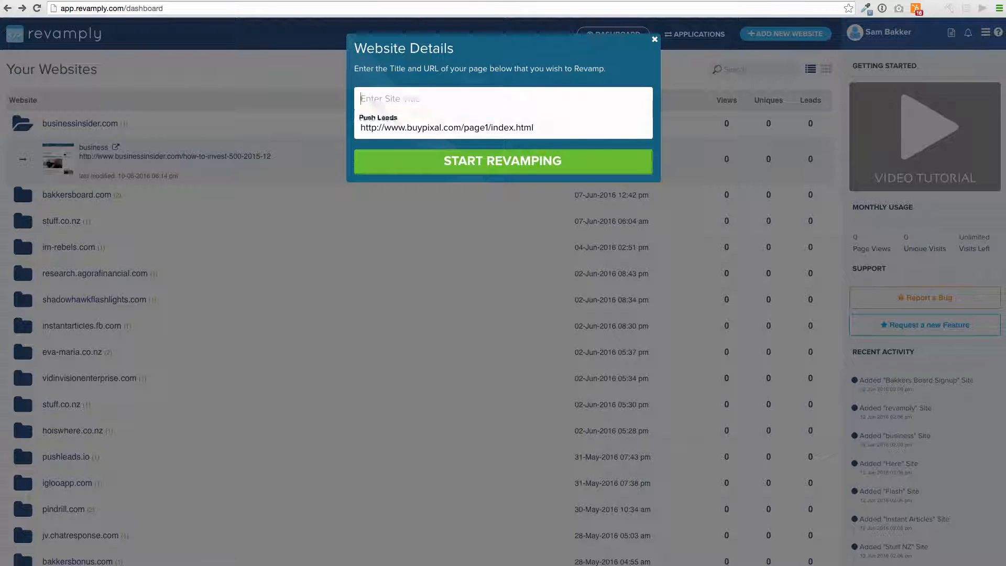
{"action": "type", "text": "Pixal"}
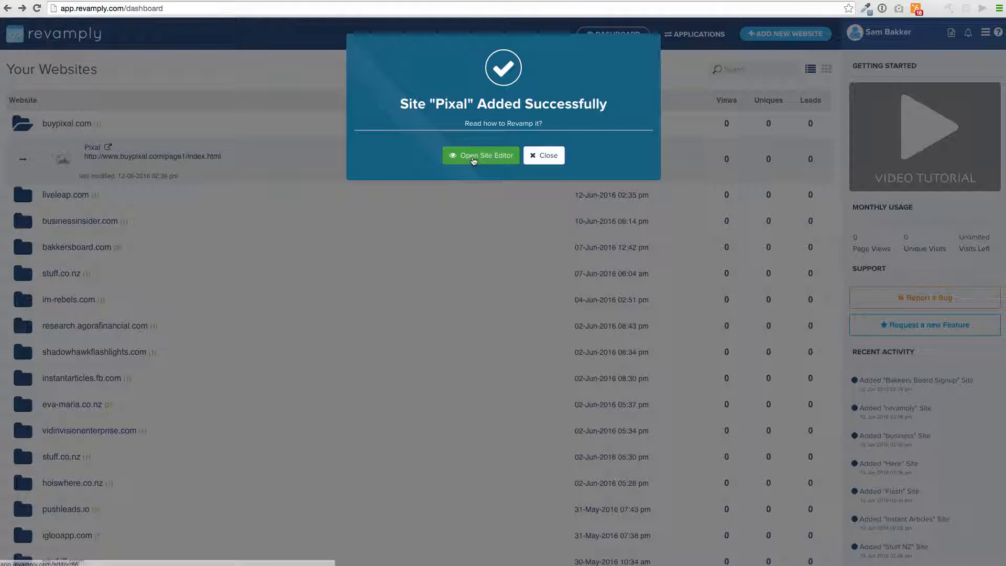
{"action": "left_click", "coordinate": [474, 156]}
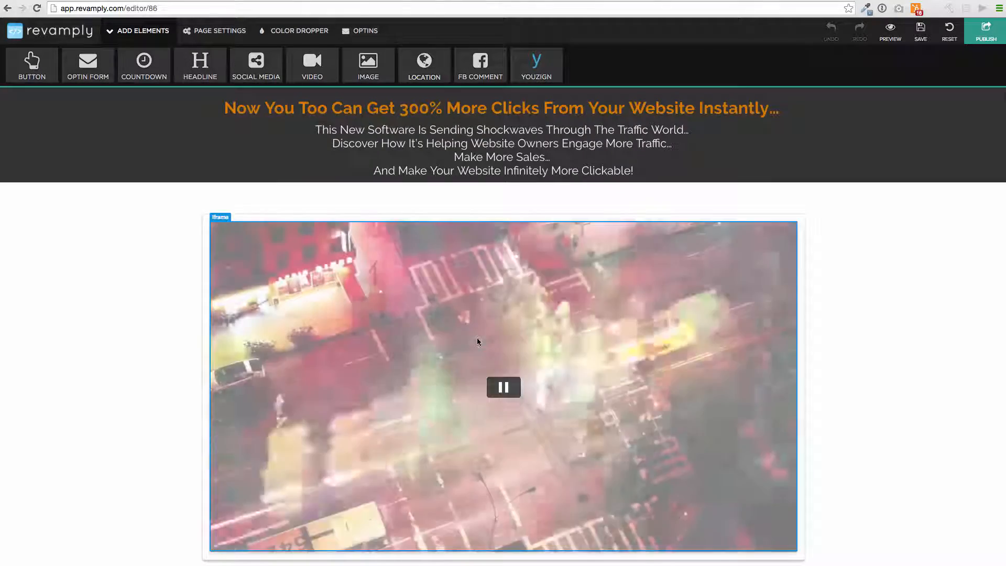
Step: Change the sales video iframe URL from autoplay=1 to autoplay=0
{"action": "left_click", "coordinate": [510, 388]}
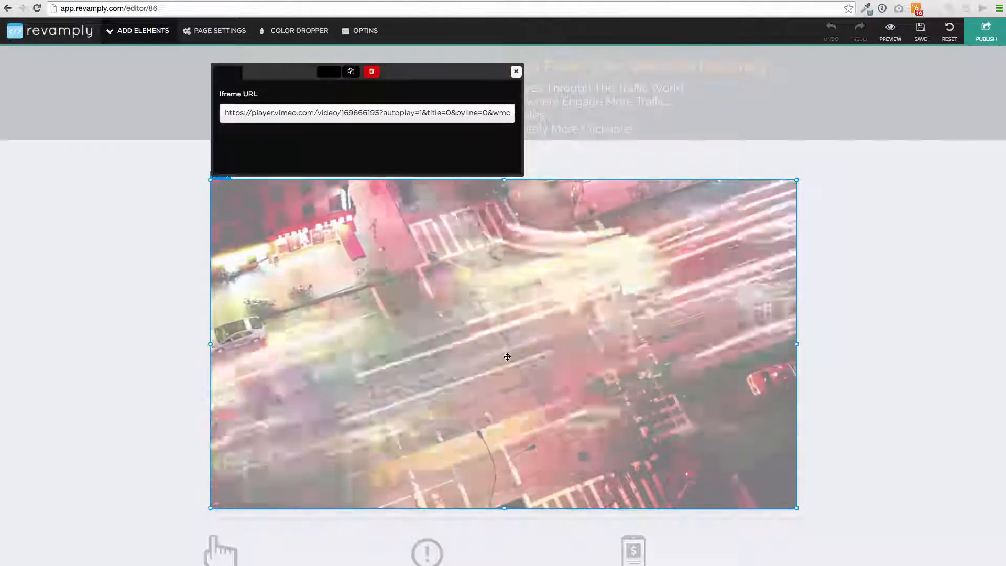
{"action": "left_click", "coordinate": [422, 112]}
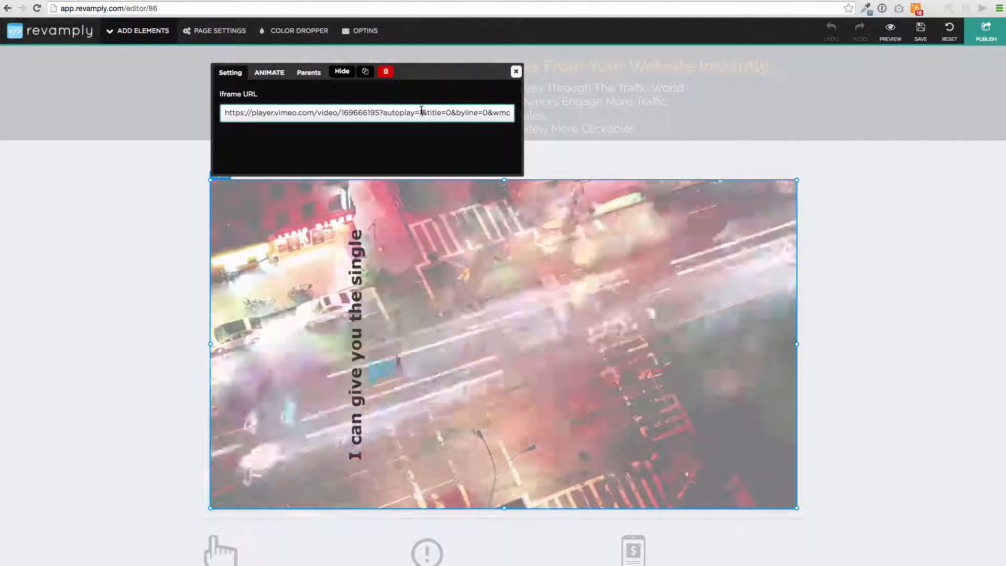
{"action": "key", "text": "BackSpace"}
{"action": "type", "text": "0"}
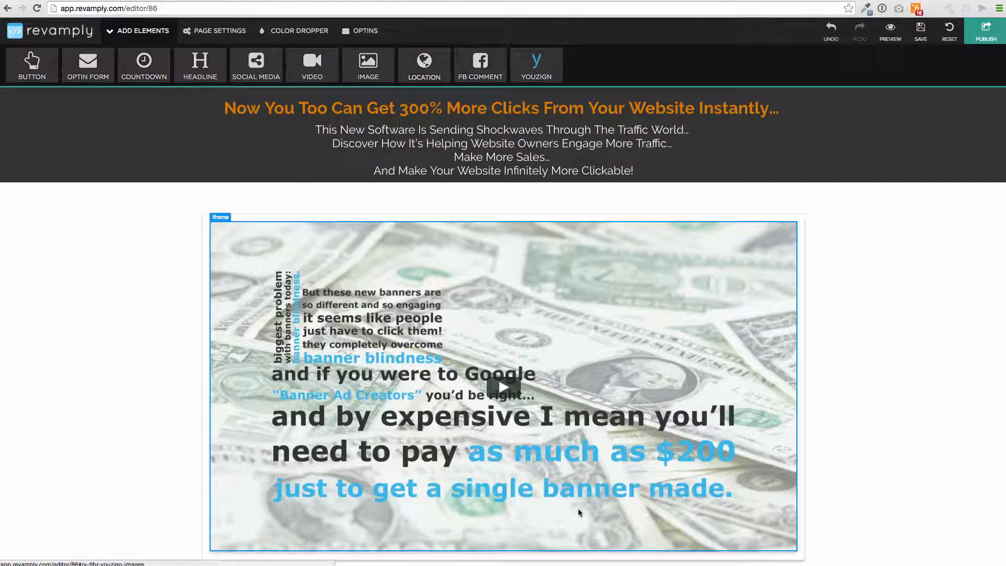
{"action": "left_click", "coordinate": [516, 71]}
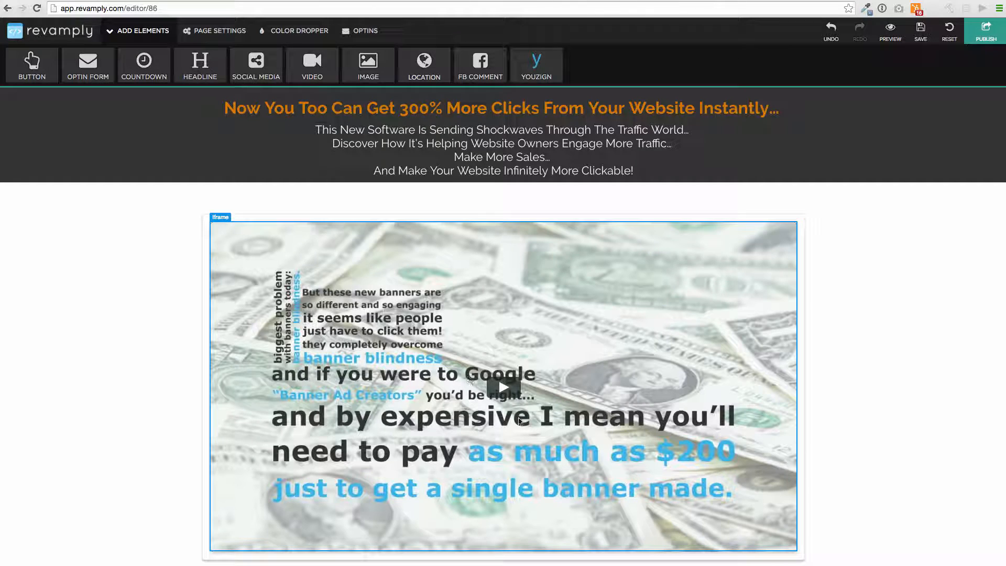
Step: Inspect the style settings and text of the Discover line and the button subtitle
{"action": "left_click", "coordinate": [482, 144]}
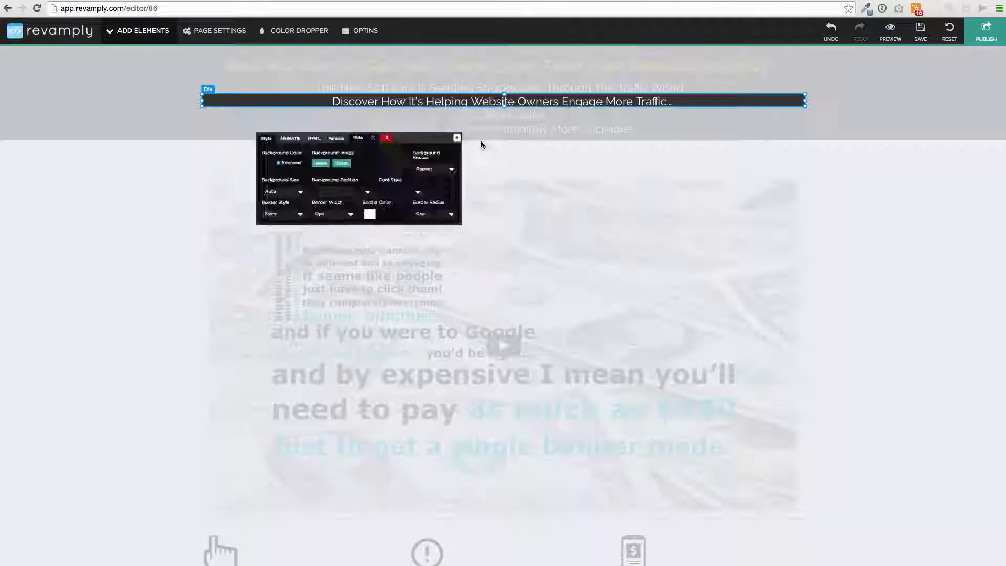
{"action": "left_click", "coordinate": [507, 116]}
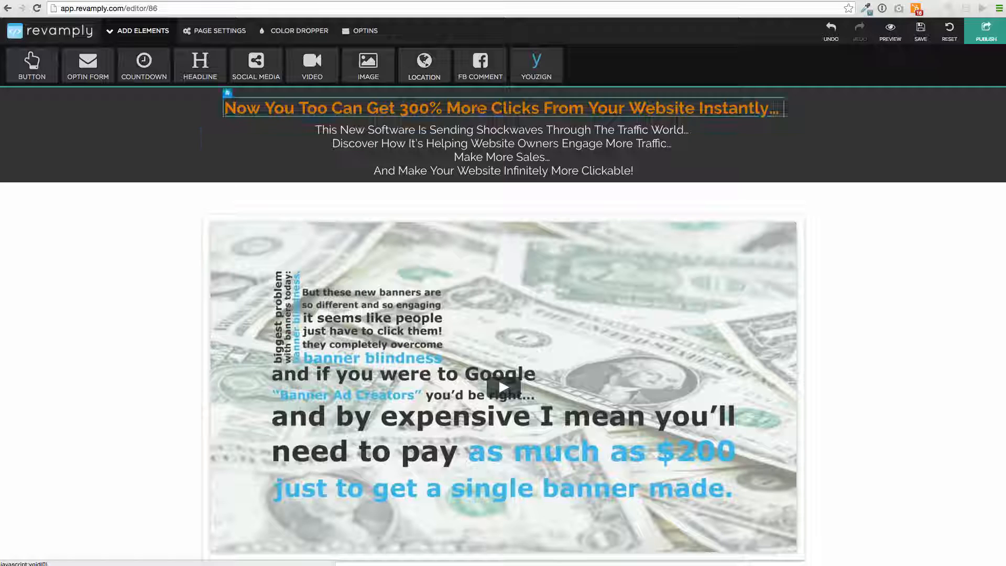
{"action": "double_click", "coordinate": [446, 142]}
{"action": "left_click", "coordinate": [442, 143]}
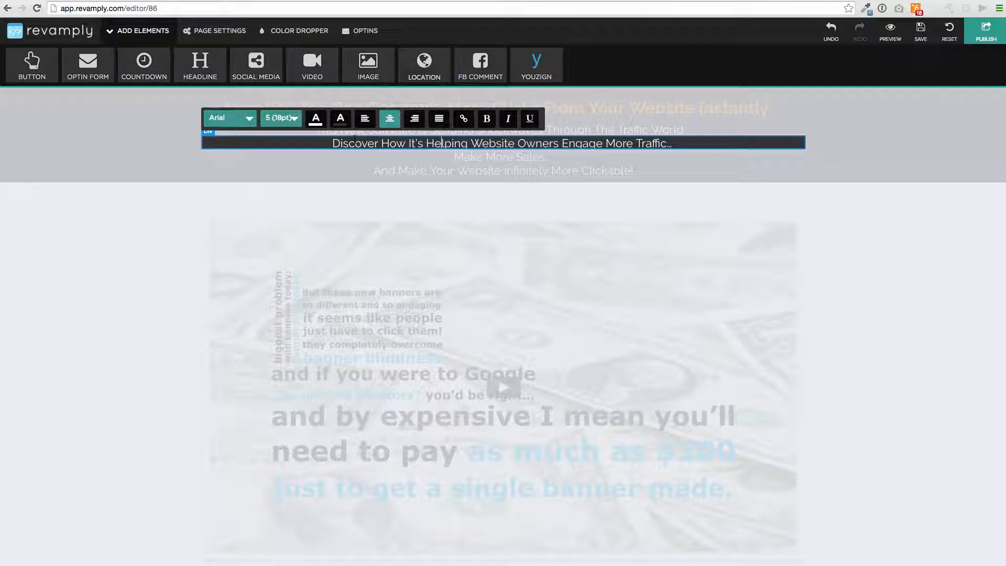
{"action": "left_click_drag", "start_coordinate": [342, 143], "coordinate": [684, 151]}
{"action": "left_click_drag", "start_coordinate": [672, 243], "coordinate": [640, 259]}
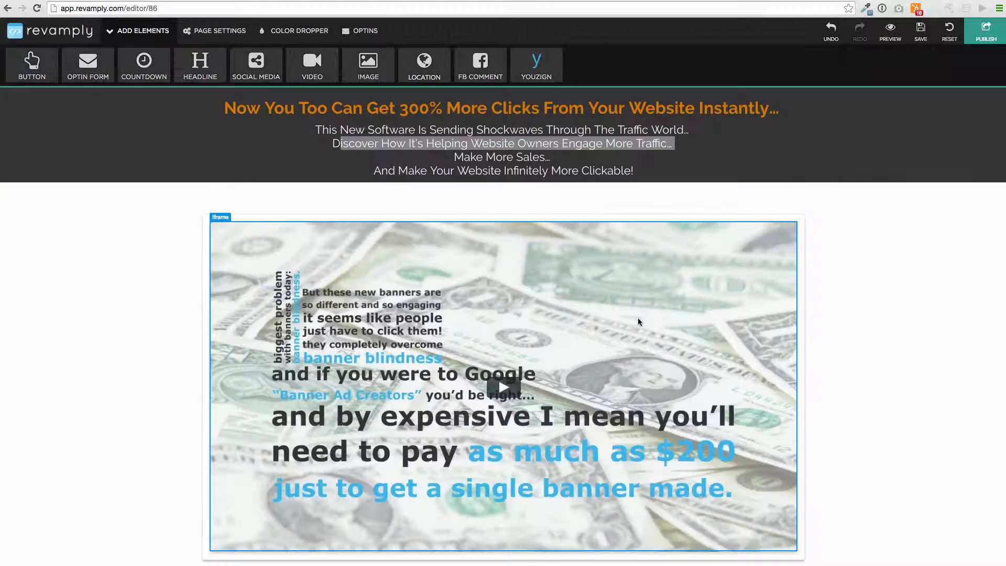
{"action": "scroll", "coordinate": [640, 258], "scroll_direction": "down", "scroll_amount": 8}
{"action": "left_click", "coordinate": [519, 302]}
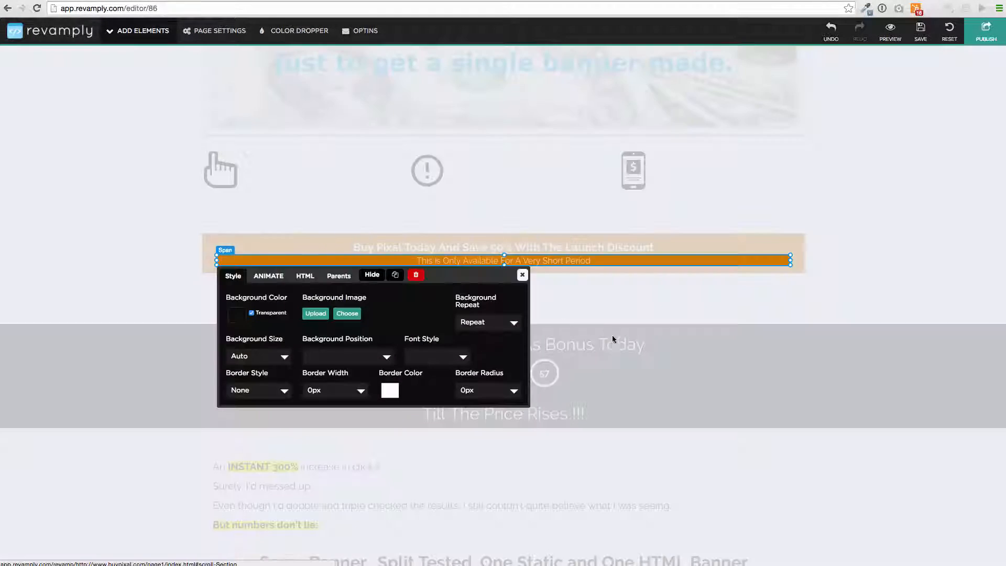
{"action": "left_click", "coordinate": [585, 359]}
Step: Open the exclamation-mark icon's image settings and shift the icon slightly right
{"action": "scroll", "coordinate": [544, 338], "scroll_direction": "down", "scroll_amount": 4}
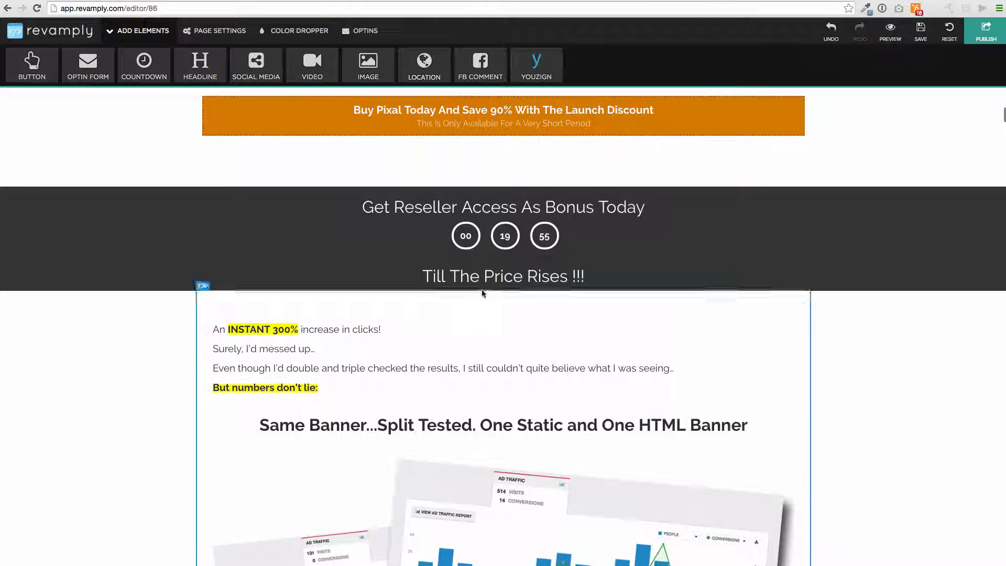
{"action": "scroll", "coordinate": [478, 386], "scroll_direction": "up", "scroll_amount": 3}
{"action": "scroll", "coordinate": [479, 326], "scroll_direction": "up", "scroll_amount": 1}
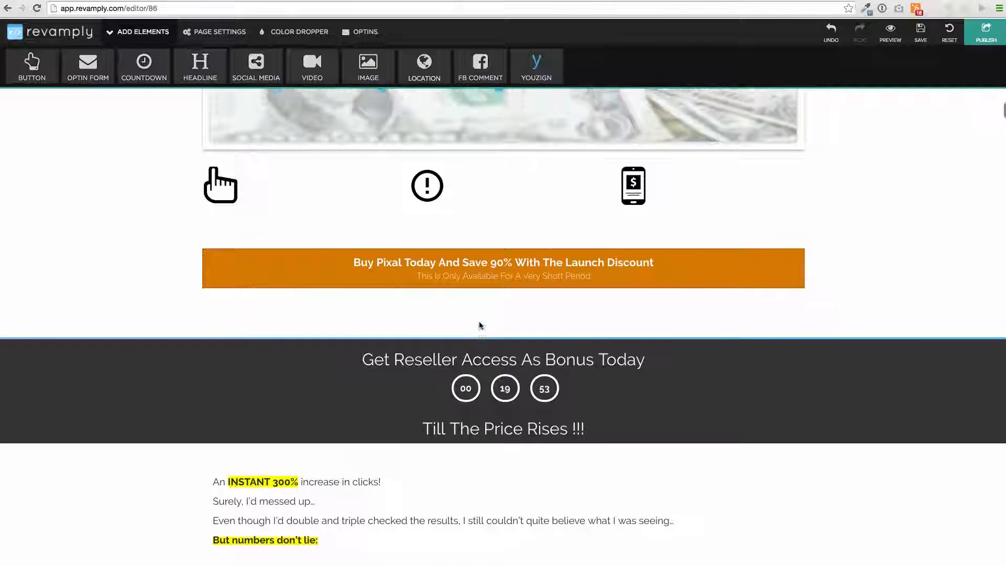
{"action": "left_click", "coordinate": [426, 196]}
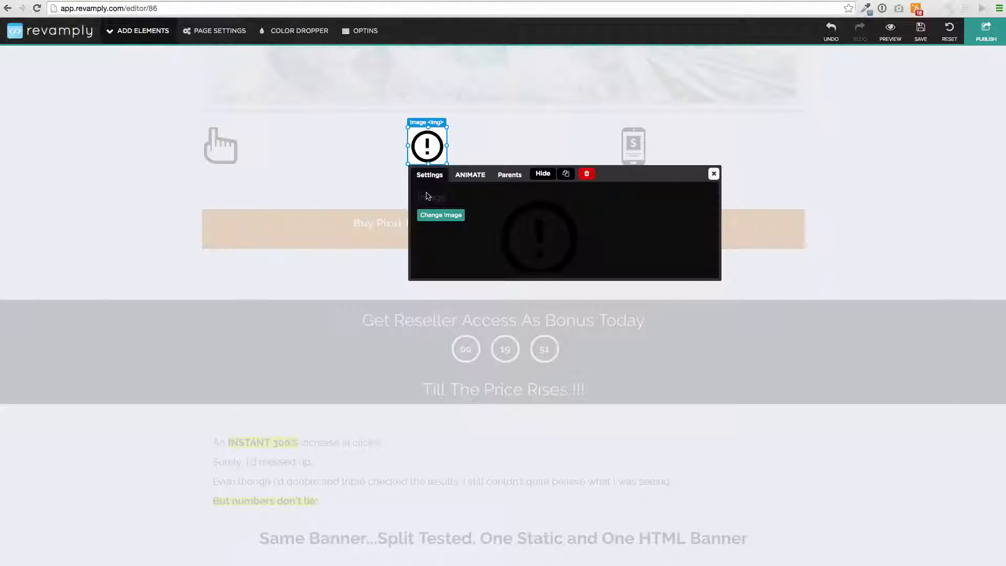
{"action": "mouse_move", "coordinate": [432, 143]}
{"action": "left_mouse_down"}
{"action": "mouse_move", "coordinate": [513, 147]}
{"action": "mouse_move", "coordinate": [430, 145]}
{"action": "left_mouse_up"}
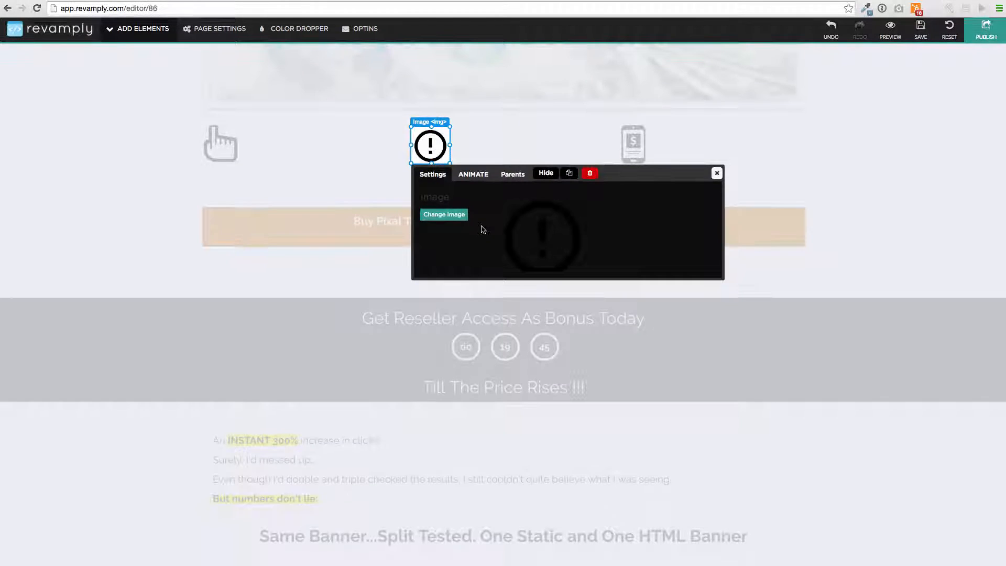
{"action": "left_click", "coordinate": [506, 318]}
Step: Replace the author photo with a new portrait image
{"action": "scroll", "coordinate": [493, 399], "scroll_direction": "down", "scroll_amount": 10}
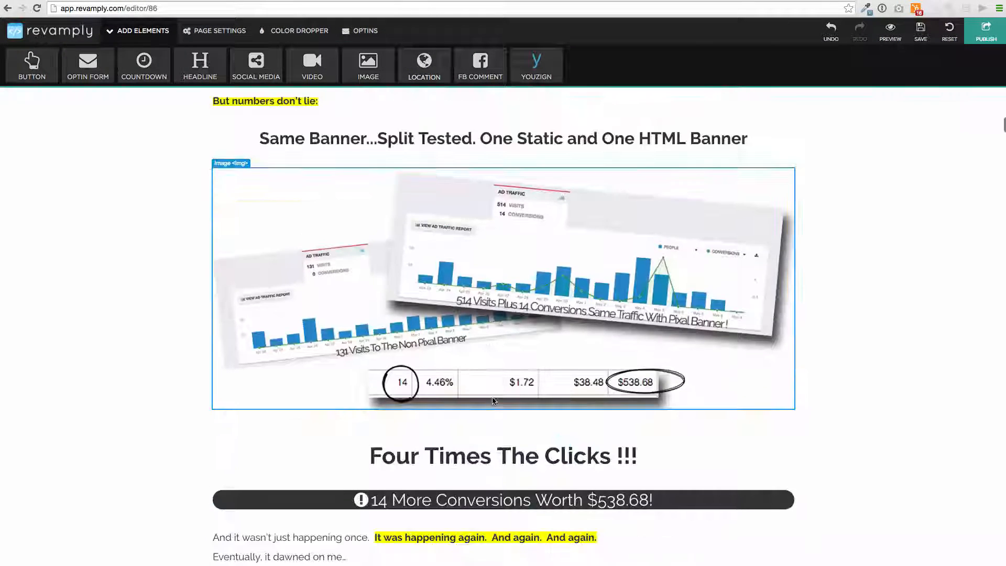
{"action": "scroll", "coordinate": [490, 403], "scroll_direction": "down", "scroll_amount": 5}
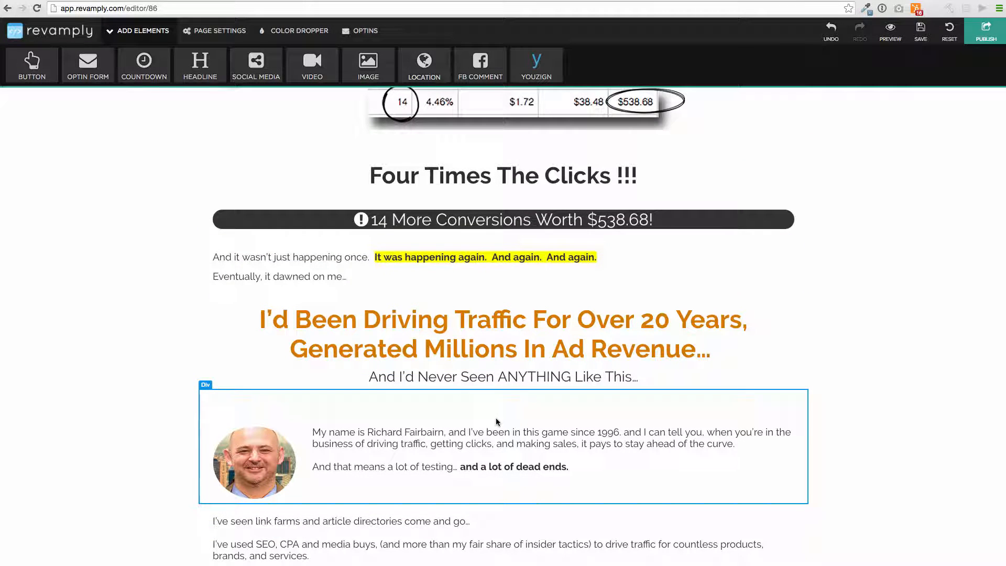
{"action": "scroll", "coordinate": [461, 383], "scroll_direction": "down", "scroll_amount": 3}
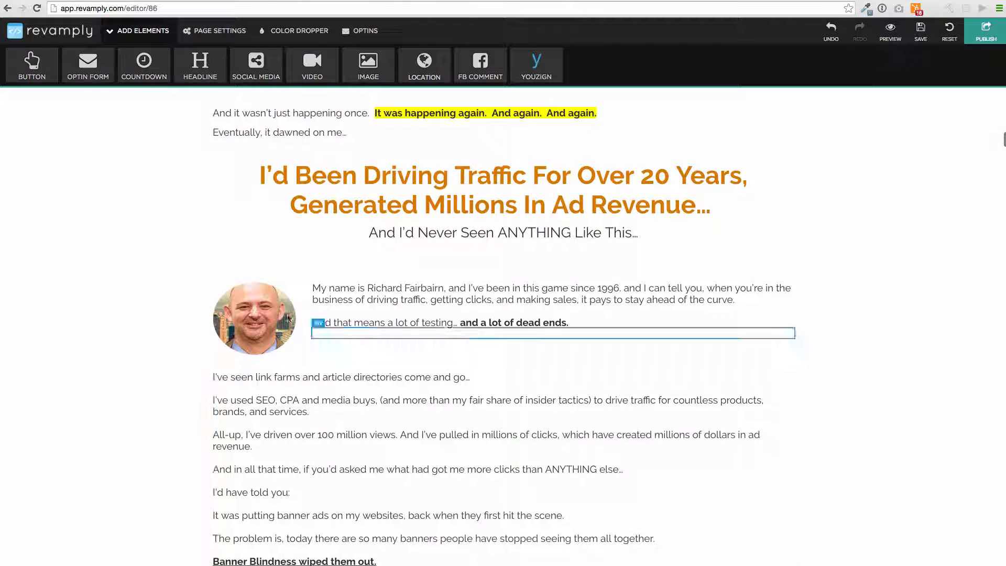
{"action": "left_click", "coordinate": [269, 309]}
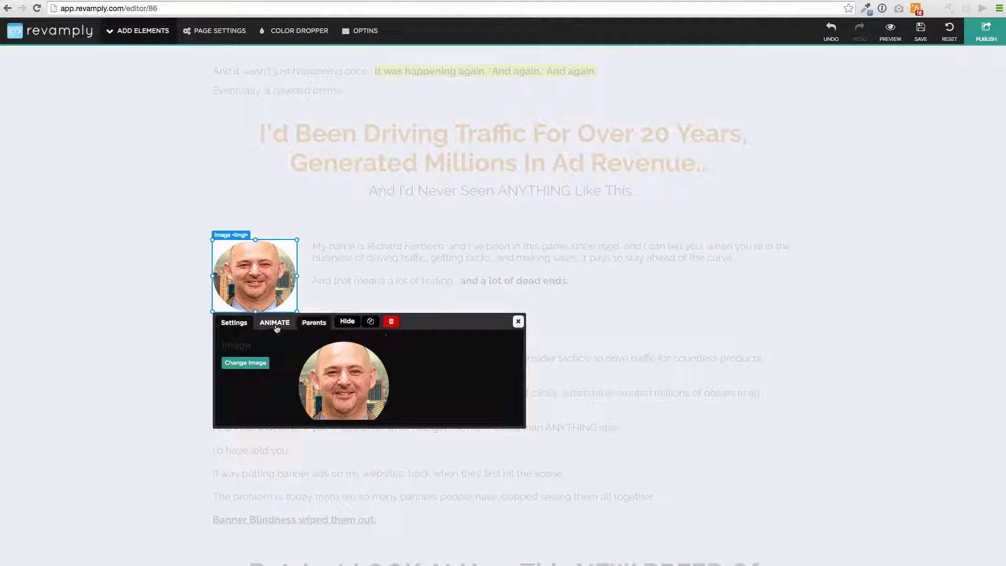
{"action": "left_click", "coordinate": [245, 363]}
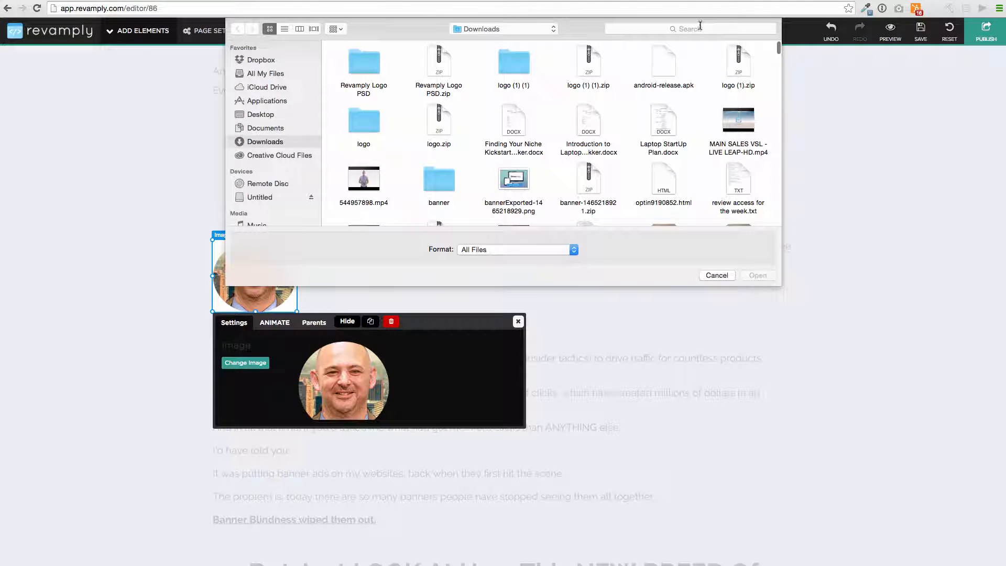
{"action": "key", "text": "Escape"}
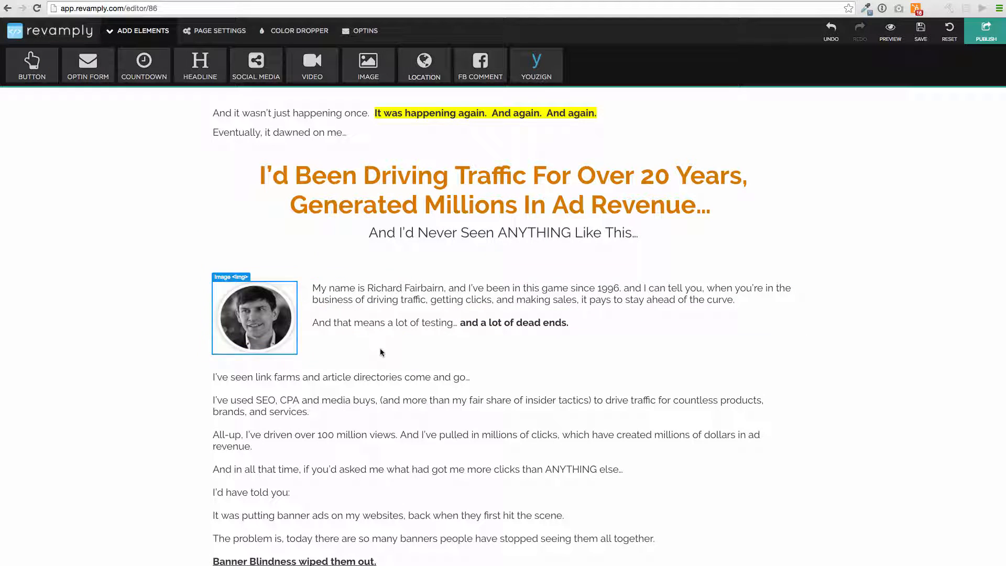
Step: Replace the original author's name in the intro paragraph with the new owner's name
{"action": "double_click", "coordinate": [478, 300]}
{"action": "left_click_drag", "start_coordinate": [444, 289], "coordinate": [369, 288]}
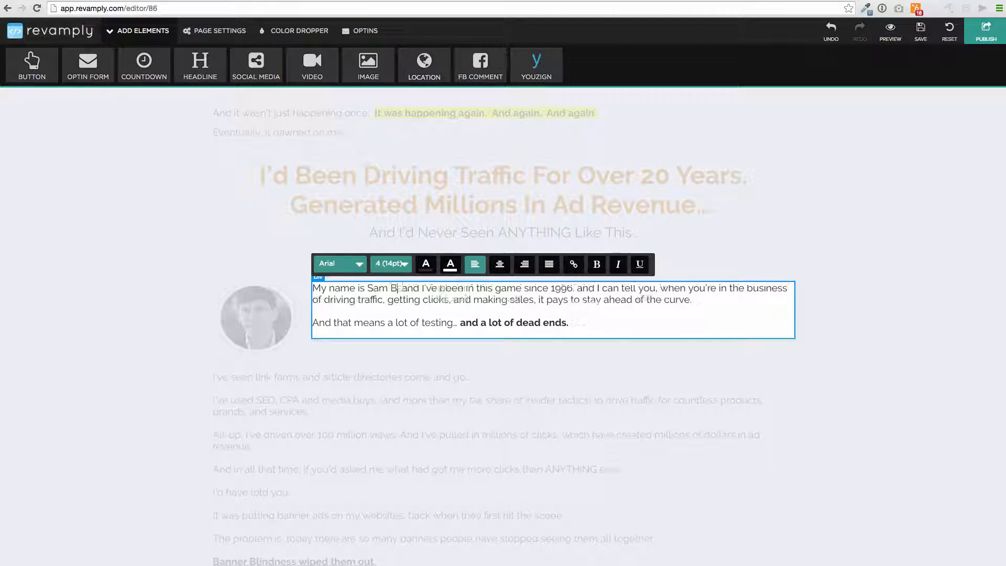
{"action": "left_click", "coordinate": [476, 362]}
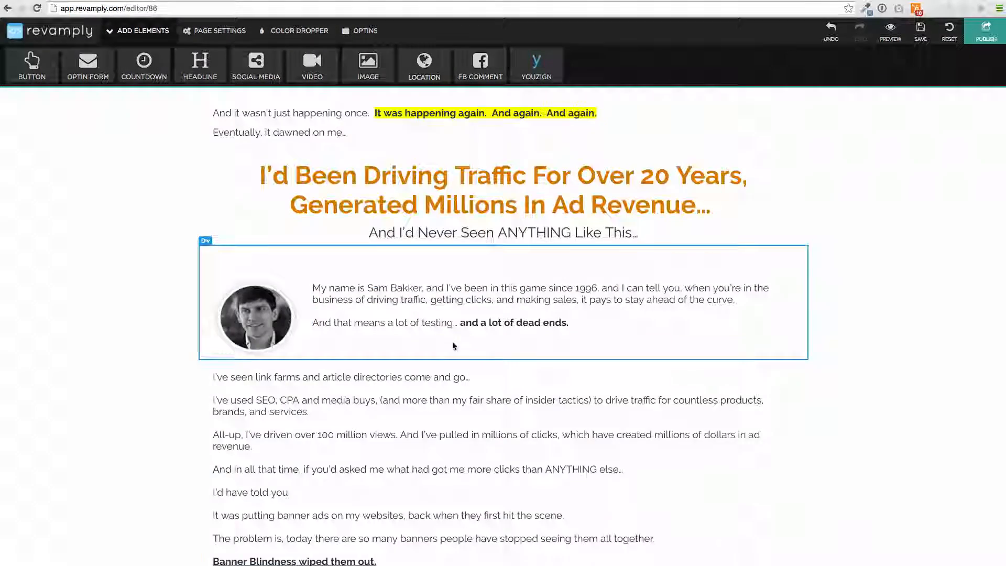
Step: Resize the competition heading section so the comparison table sits directly beneath it
{"action": "scroll", "coordinate": [453, 343], "scroll_direction": "down", "scroll_amount": 10}
{"action": "scroll", "coordinate": [453, 343], "scroll_direction": "down", "scroll_amount": 20}
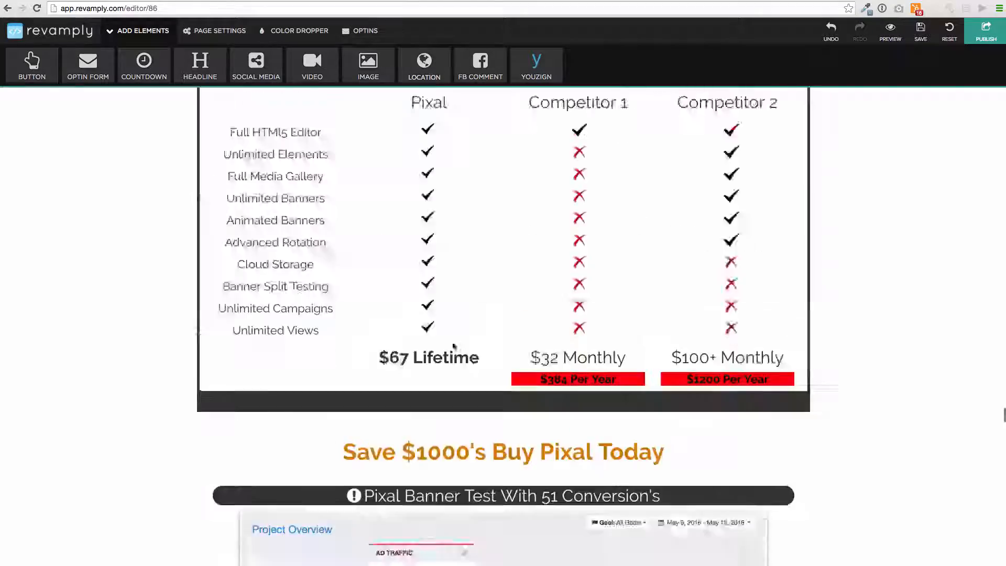
{"action": "scroll", "coordinate": [455, 237], "scroll_direction": "up", "scroll_amount": 15}
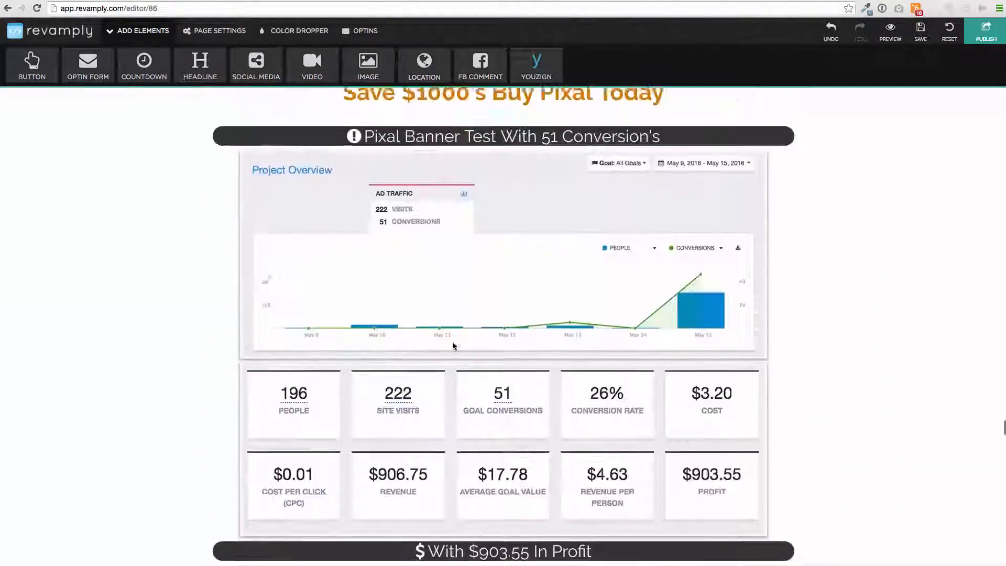
{"action": "scroll", "coordinate": [455, 237], "scroll_direction": "up", "scroll_amount": 10}
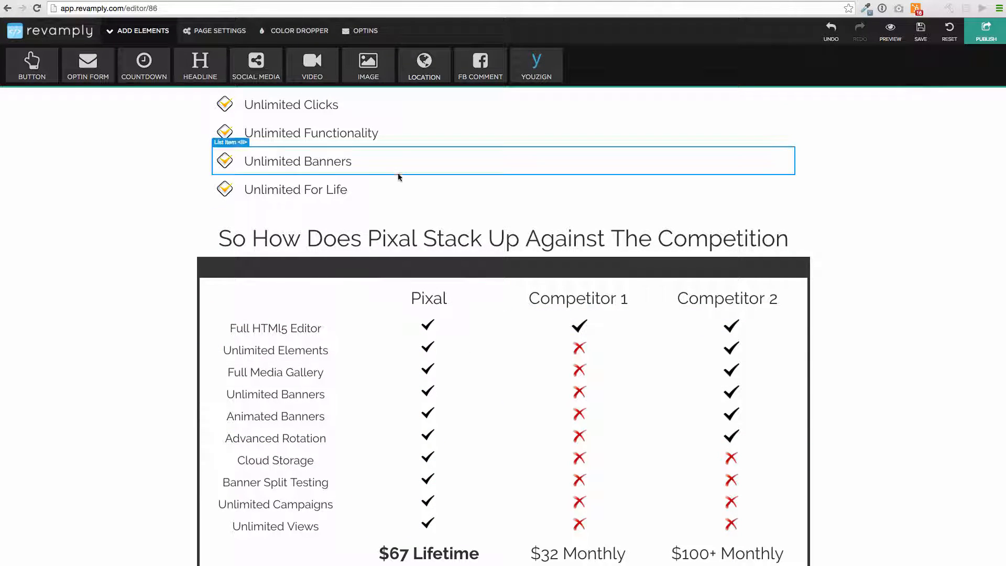
{"action": "left_click", "coordinate": [421, 258]}
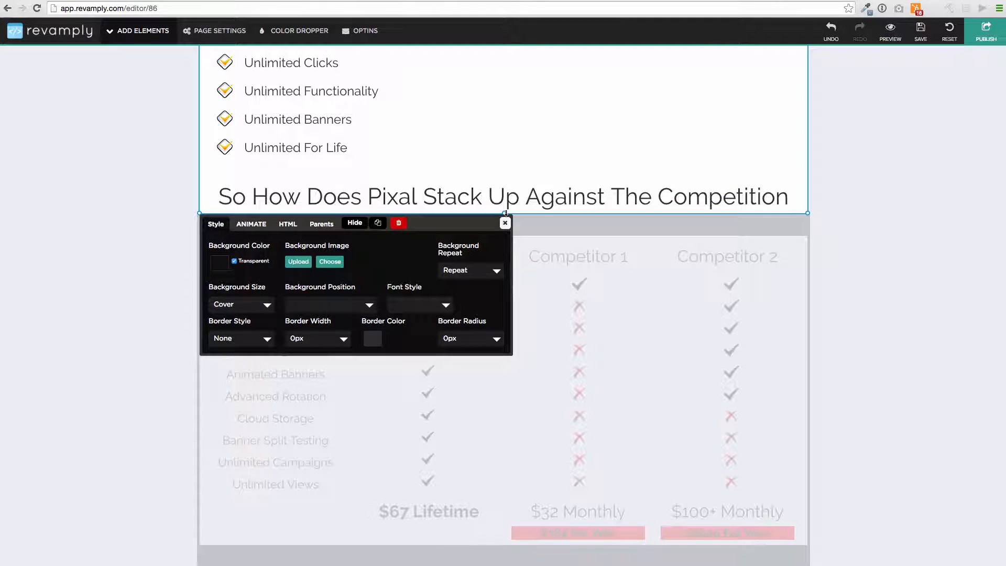
{"action": "left_click_drag", "start_coordinate": [504, 213], "coordinate": [504, 293]}
{"action": "left_click_drag", "start_coordinate": [502, 439], "coordinate": [495, 224]}
{"action": "left_click", "coordinate": [505, 234]}
Step: Delete the phone image below the video and select the warning icon next to it
{"action": "scroll", "coordinate": [510, 239], "scroll_direction": "up", "scroll_amount": 20}
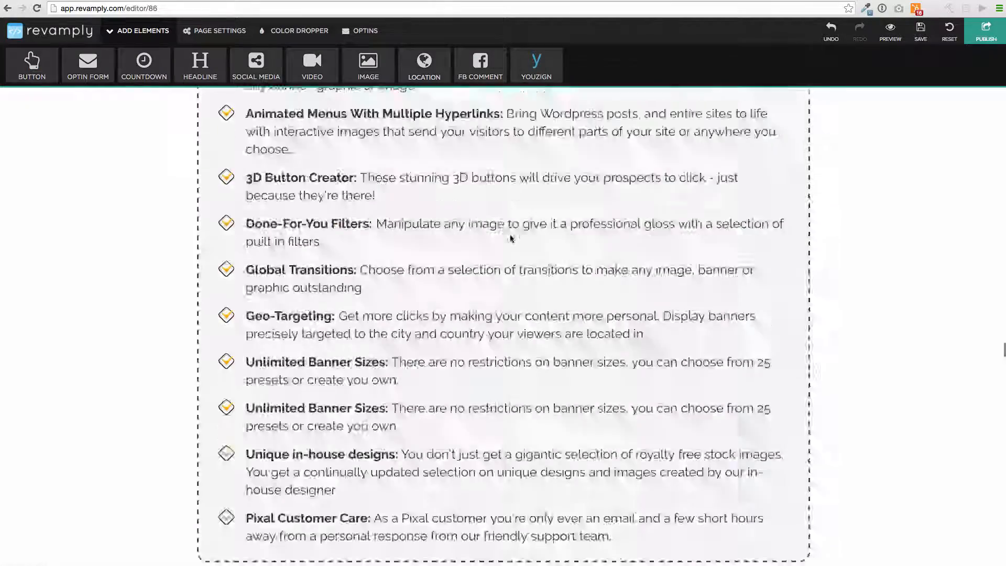
{"action": "scroll", "coordinate": [510, 235], "scroll_direction": "up", "scroll_amount": 15}
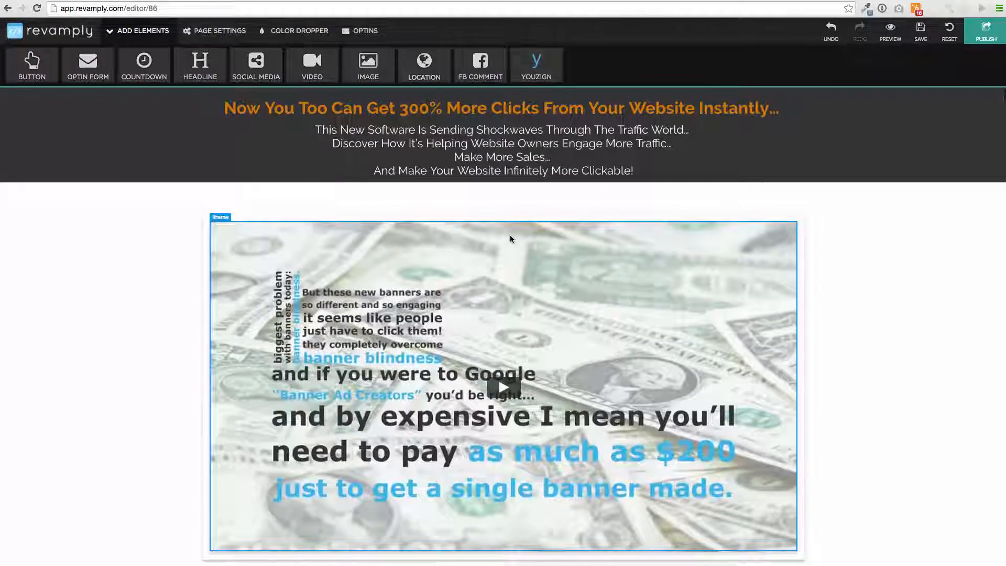
{"action": "scroll", "coordinate": [510, 235], "scroll_direction": "down", "scroll_amount": 3}
{"action": "scroll", "coordinate": [510, 239], "scroll_direction": "down", "scroll_amount": 7}
{"action": "scroll", "coordinate": [511, 239], "scroll_direction": "up", "scroll_amount": 9}
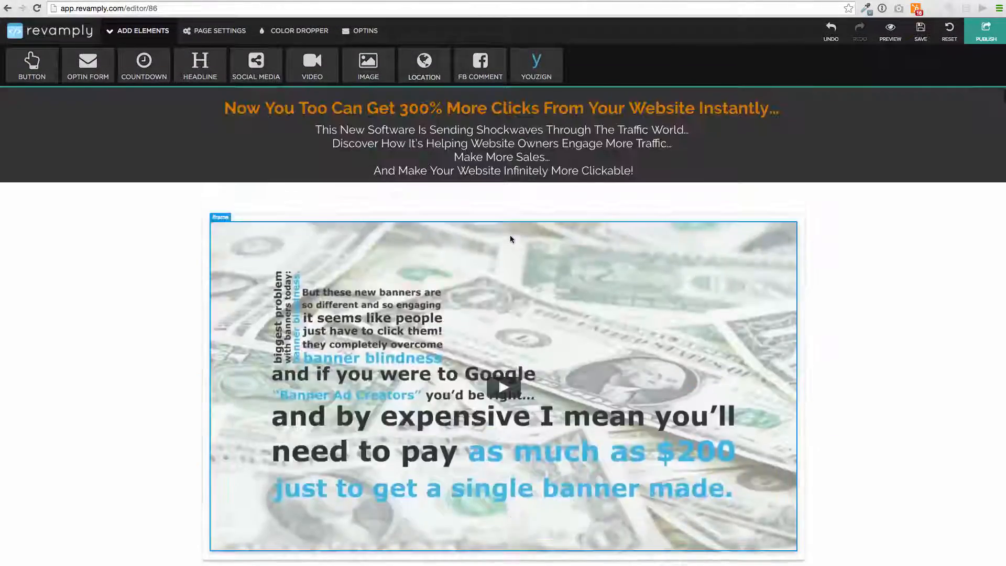
{"action": "scroll", "coordinate": [510, 239], "scroll_direction": "down", "scroll_amount": 5}
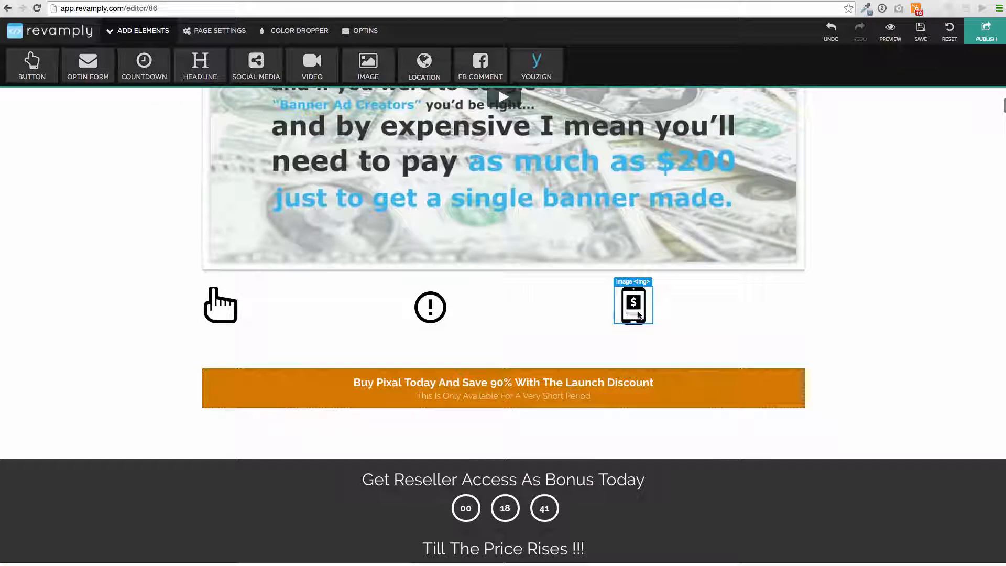
{"action": "left_click", "coordinate": [633, 307]}
{"action": "left_click", "coordinate": [523, 297]}
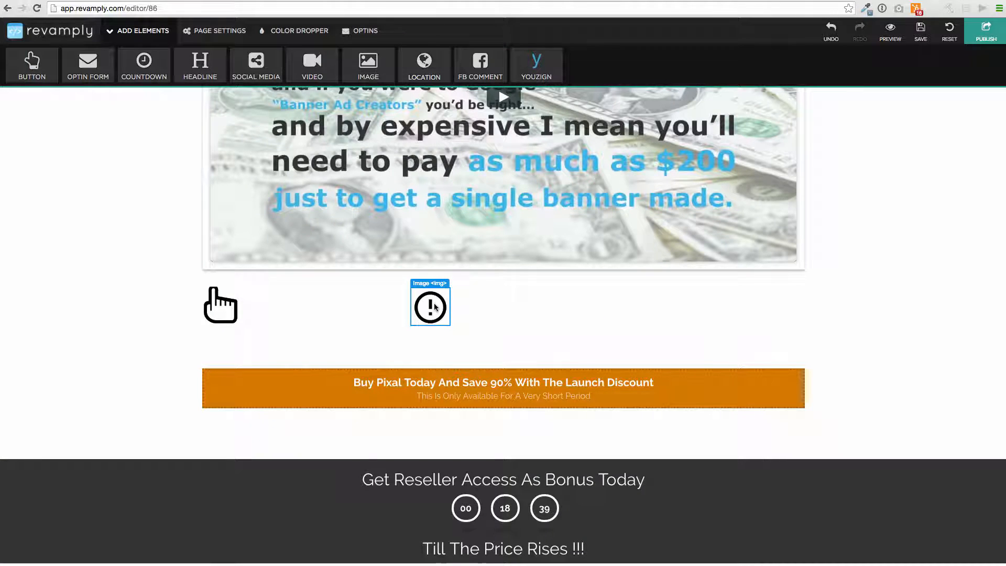
{"action": "left_click", "coordinate": [430, 264]}
Step: Delete the warning icon, the pointing-hand image and the old countdown circles
{"action": "left_click", "coordinate": [589, 292]}
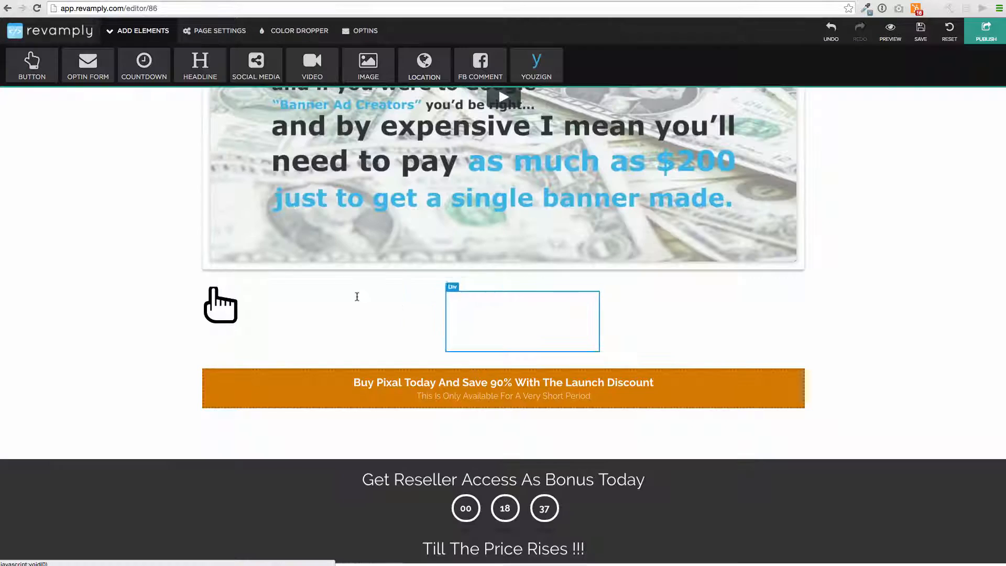
{"action": "left_click", "coordinate": [327, 299]}
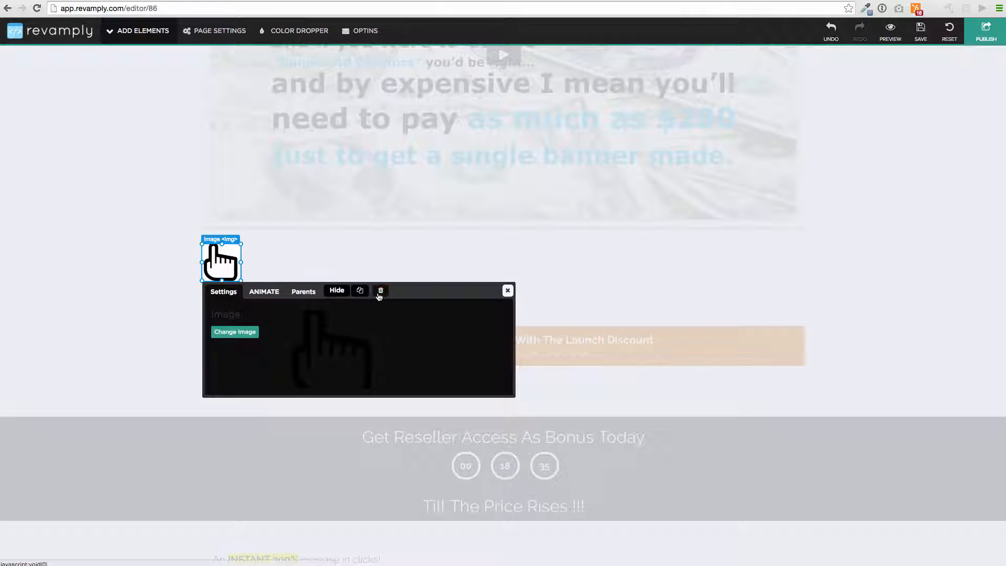
{"action": "left_click", "coordinate": [379, 293]}
{"action": "scroll", "coordinate": [387, 43], "scroll_direction": "up", "scroll_amount": 6}
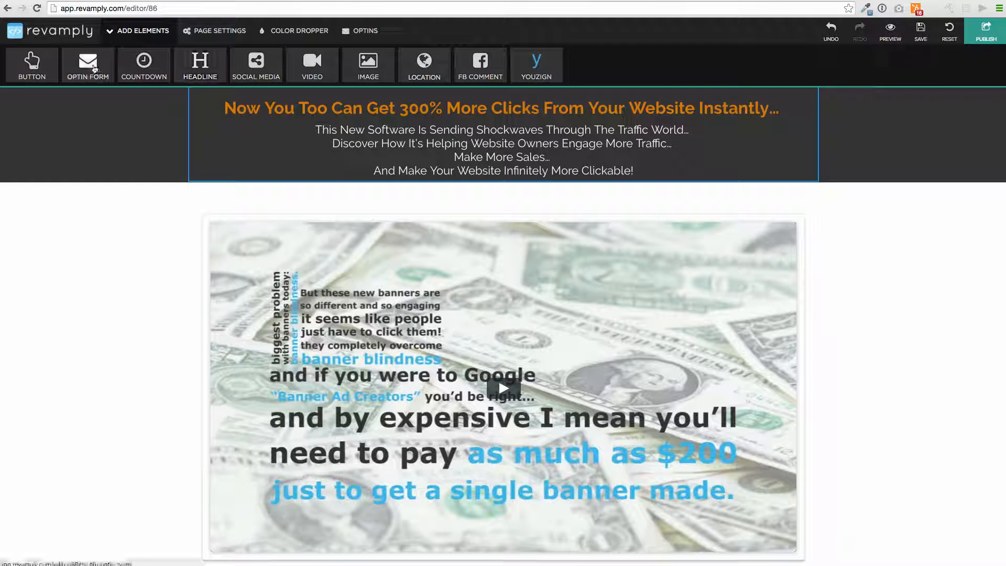
{"action": "scroll", "coordinate": [475, 233], "scroll_direction": "down", "scroll_amount": 5}
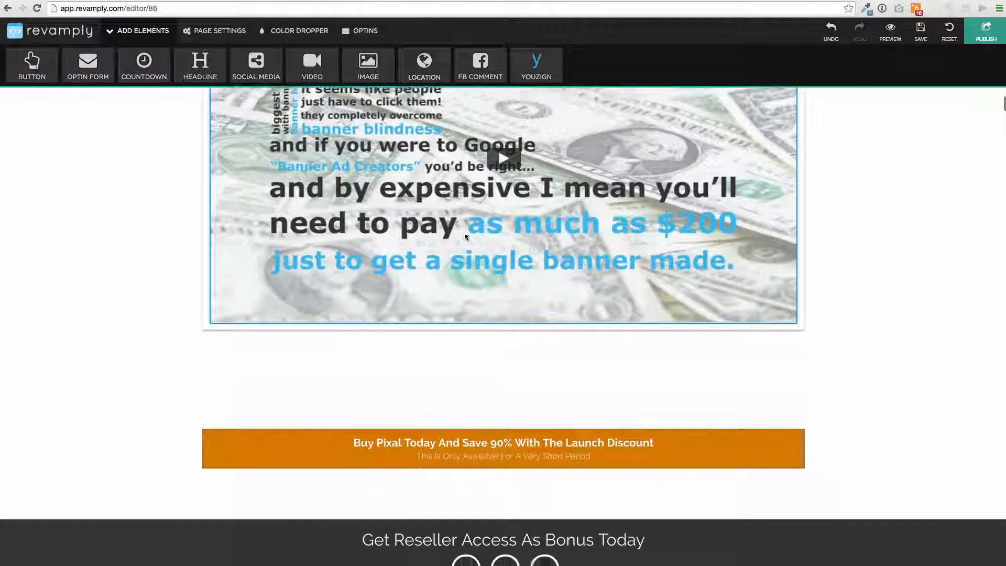
{"action": "scroll", "coordinate": [416, 201], "scroll_direction": "down", "scroll_amount": 2}
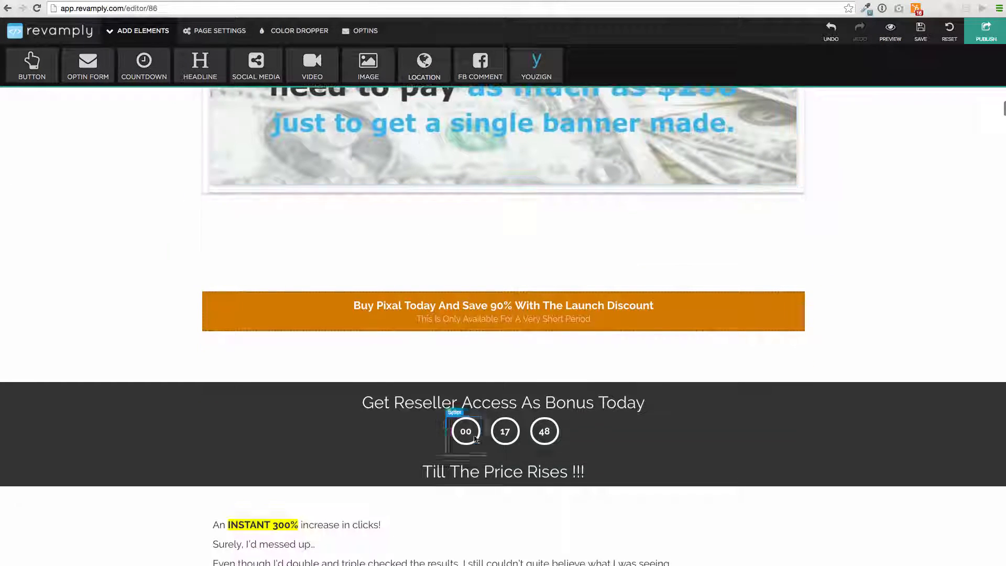
{"action": "left_click", "coordinate": [615, 450]}
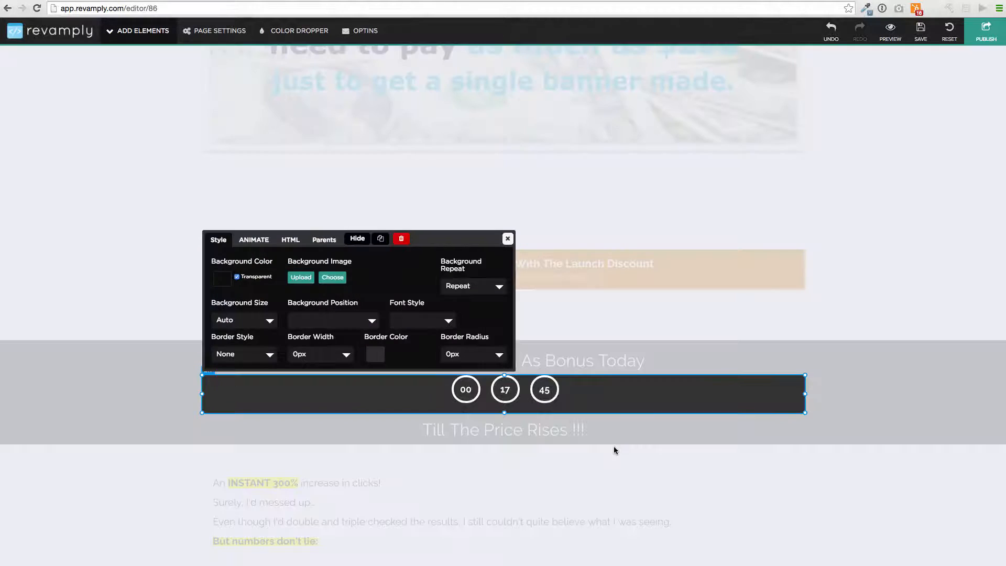
{"action": "left_click", "coordinate": [402, 239]}
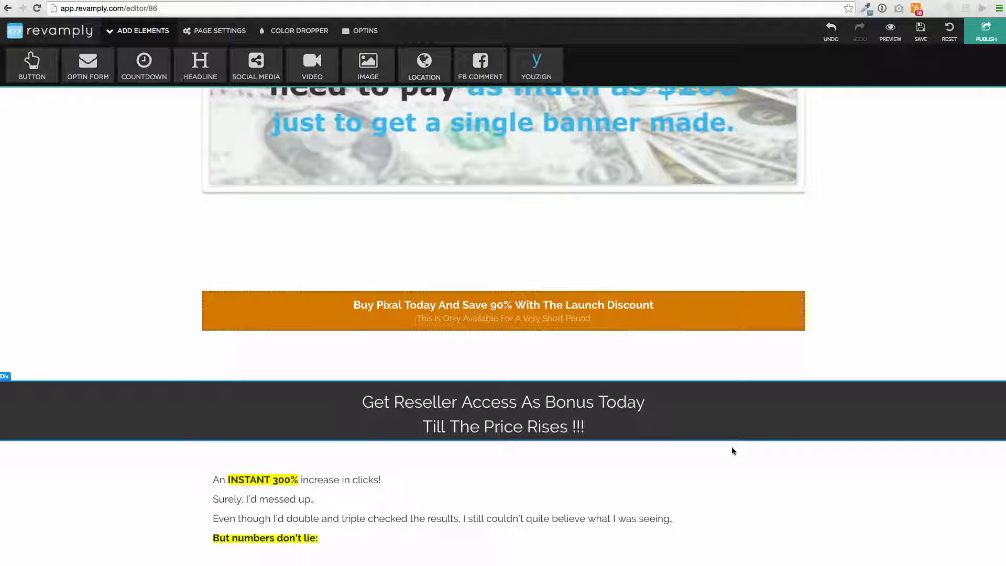
Step: Drag the dark reseller bonus section's bottom edge down to make it taller
{"action": "left_click", "coordinate": [731, 446]}
{"action": "left_click_drag", "start_coordinate": [505, 398], "coordinate": [505, 446]}
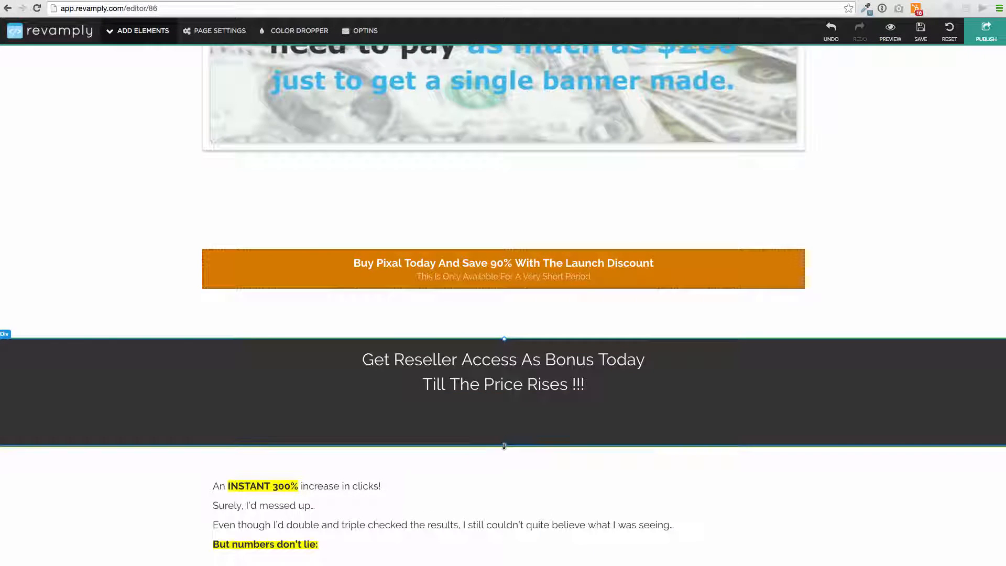
{"action": "left_click", "coordinate": [138, 31]}
Step: Place the third countdown template under 'Till The Price Rises !!!' and review its day settings
{"action": "left_click", "coordinate": [160, 74]}
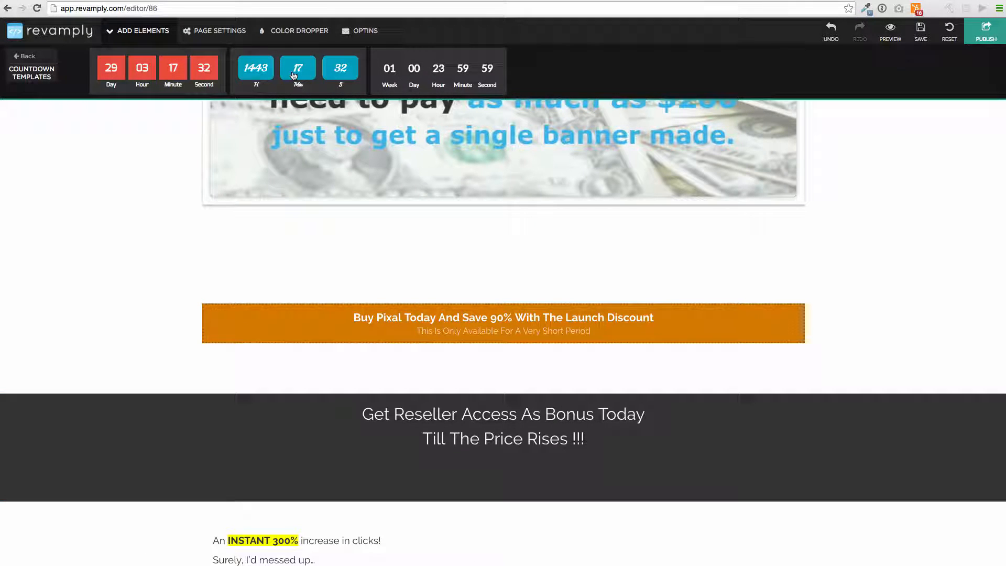
{"action": "left_click_drag", "start_coordinate": [436, 65], "coordinate": [506, 456]}
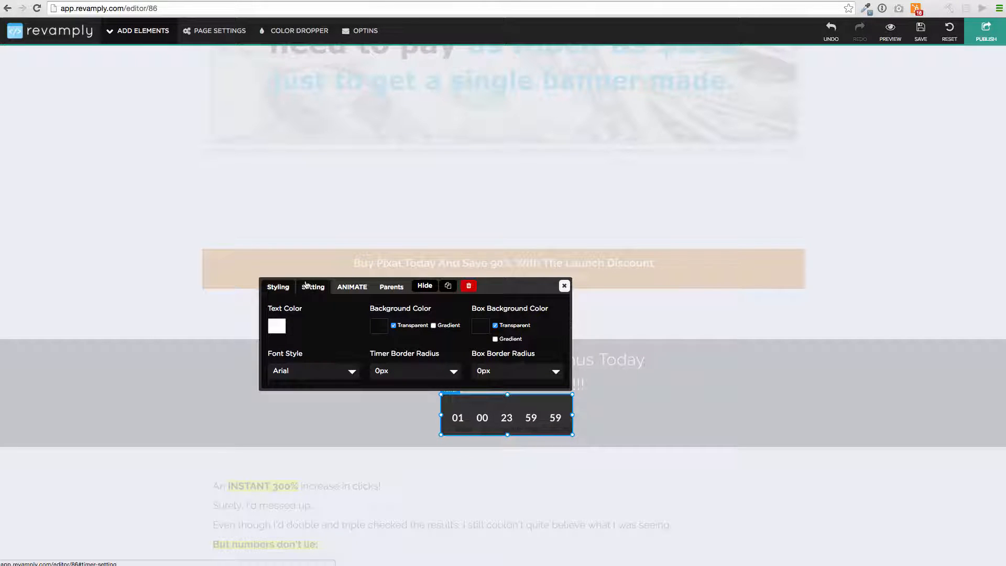
{"action": "left_click", "coordinate": [311, 286]}
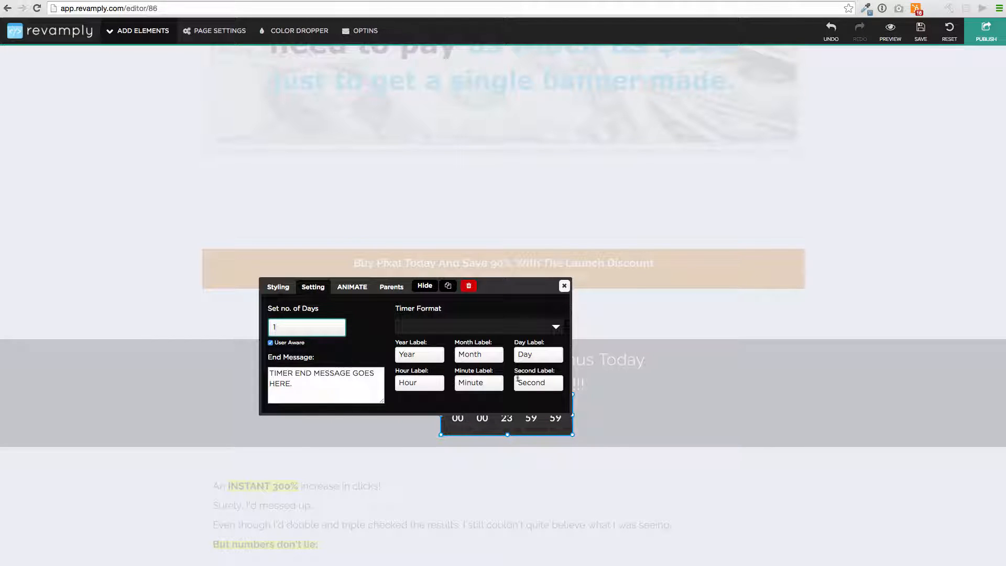
{"action": "left_click", "coordinate": [565, 286]}
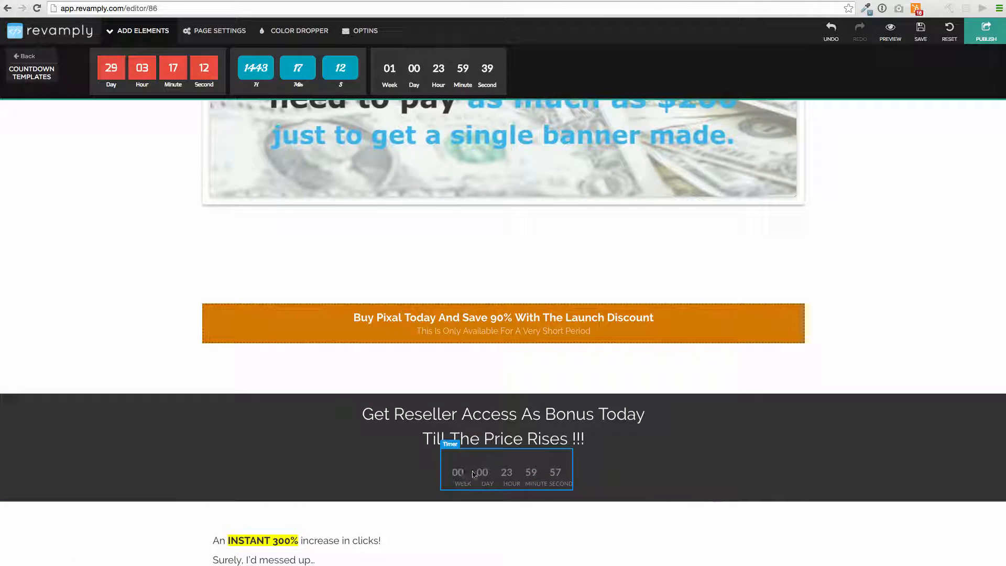
Step: Set the countdown timer's animation to Flash after trying Rubber Band
{"action": "left_click", "coordinate": [520, 482]}
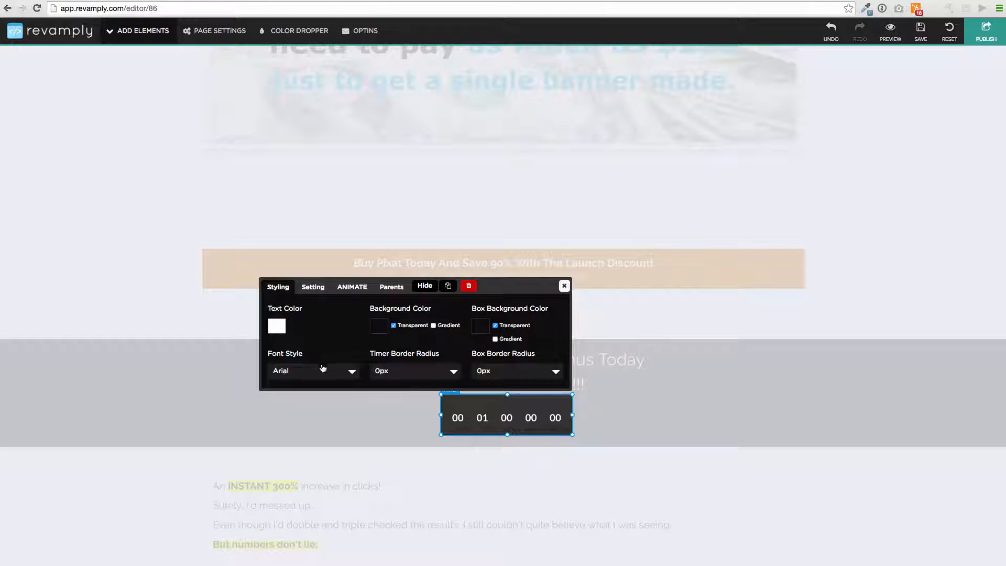
{"action": "left_click", "coordinate": [352, 287]}
{"action": "left_click", "coordinate": [381, 327]}
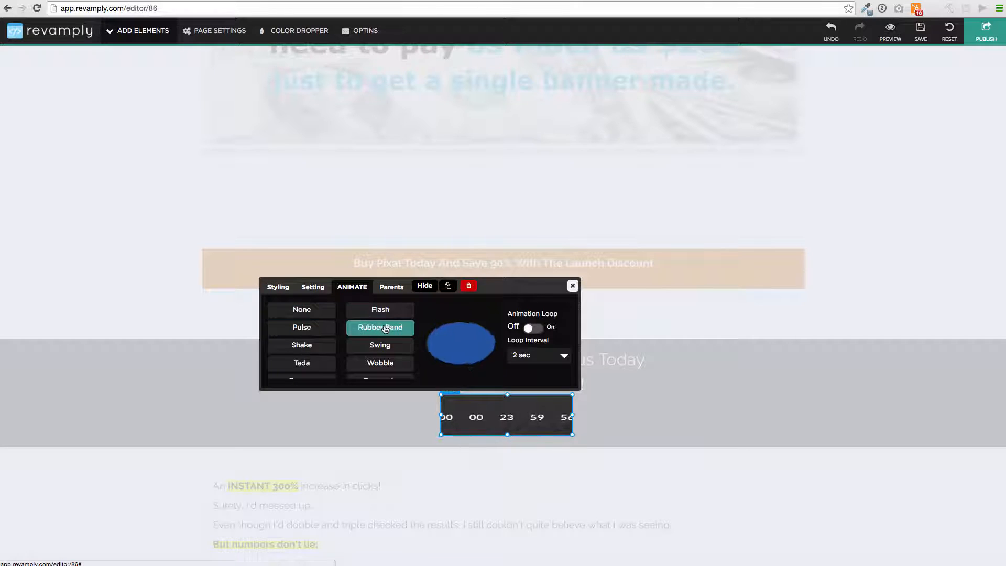
{"action": "left_click", "coordinate": [386, 310]}
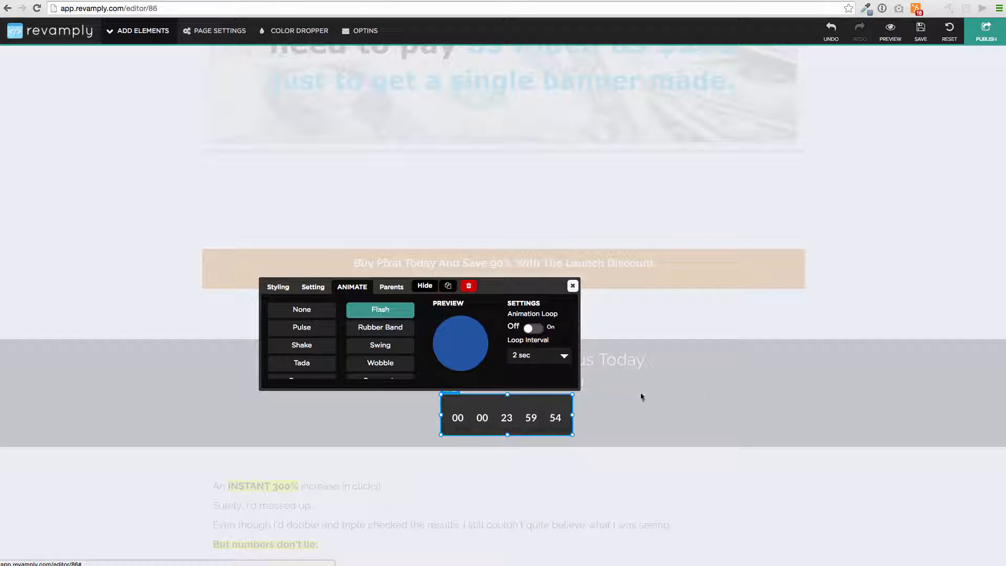
{"action": "left_click", "coordinate": [572, 286]}
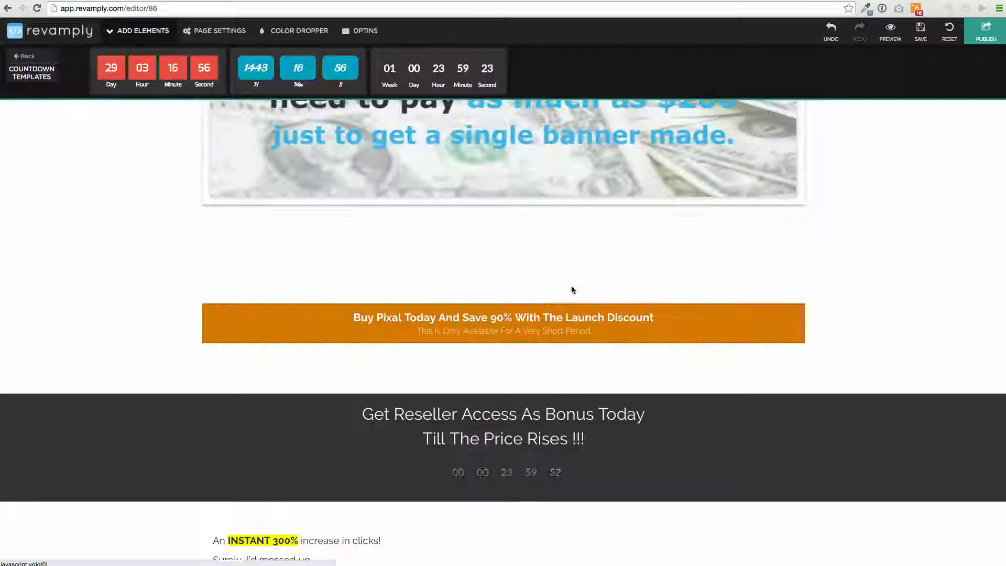
{"action": "scroll", "coordinate": [571, 286], "scroll_direction": "up", "scroll_amount": 6}
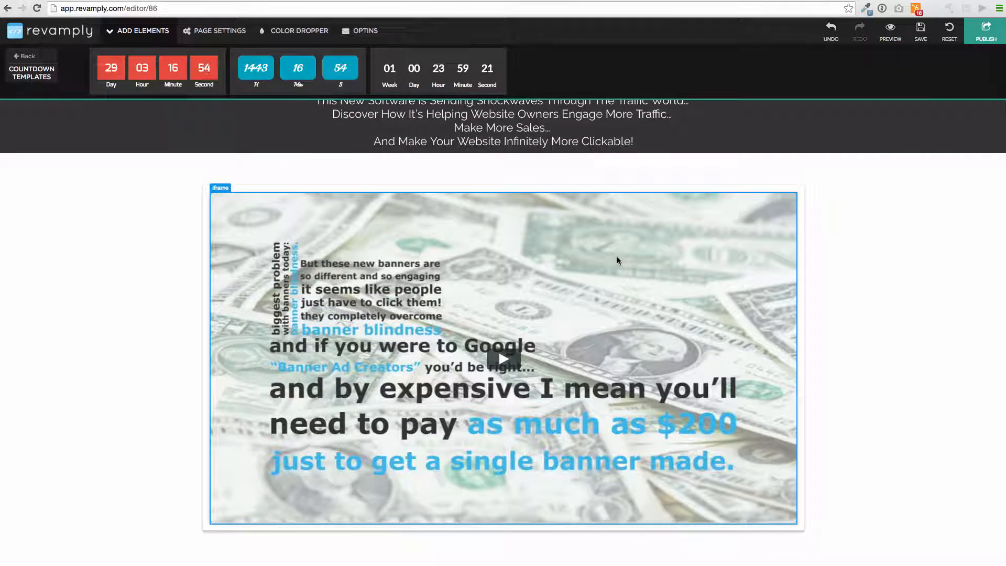
Step: Try Rubber Band, Swing, Flash and Shake animations on the sales video frame
{"action": "left_click", "coordinate": [617, 260]}
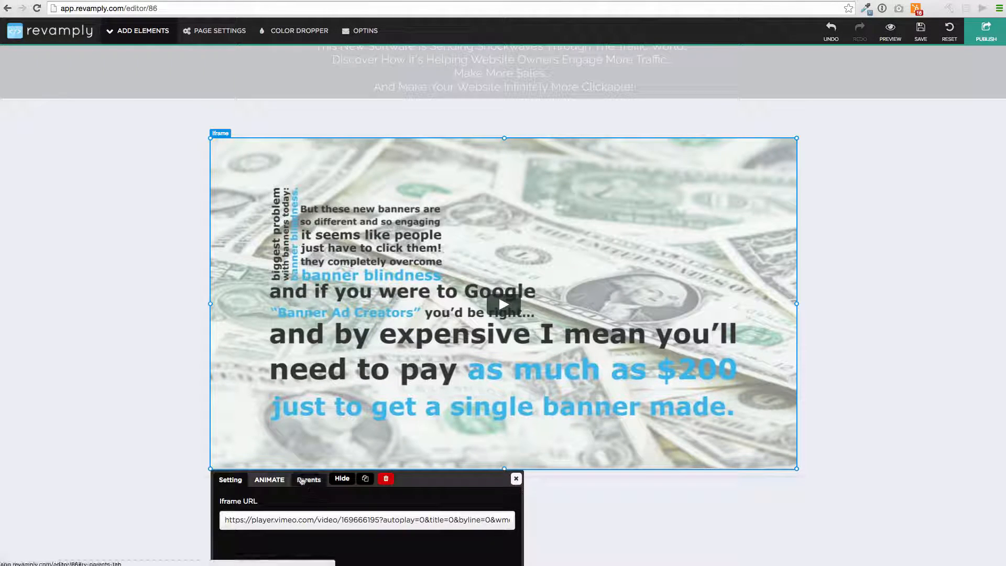
{"action": "left_click", "coordinate": [269, 479]}
{"action": "left_click", "coordinate": [332, 520]}
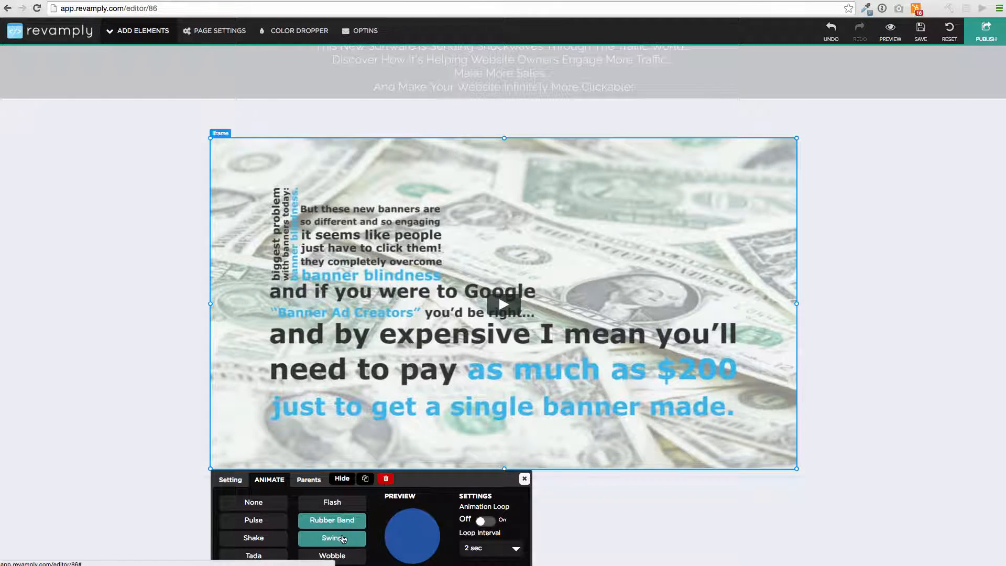
{"action": "left_click", "coordinate": [332, 538]}
{"action": "left_click", "coordinate": [339, 504]}
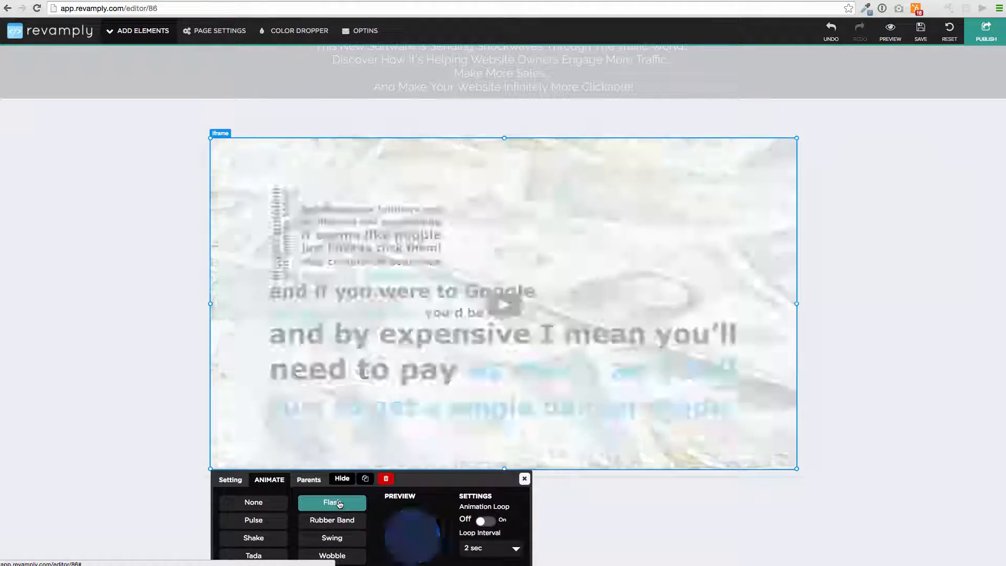
{"action": "left_click", "coordinate": [254, 537]}
{"action": "left_click", "coordinate": [523, 479]}
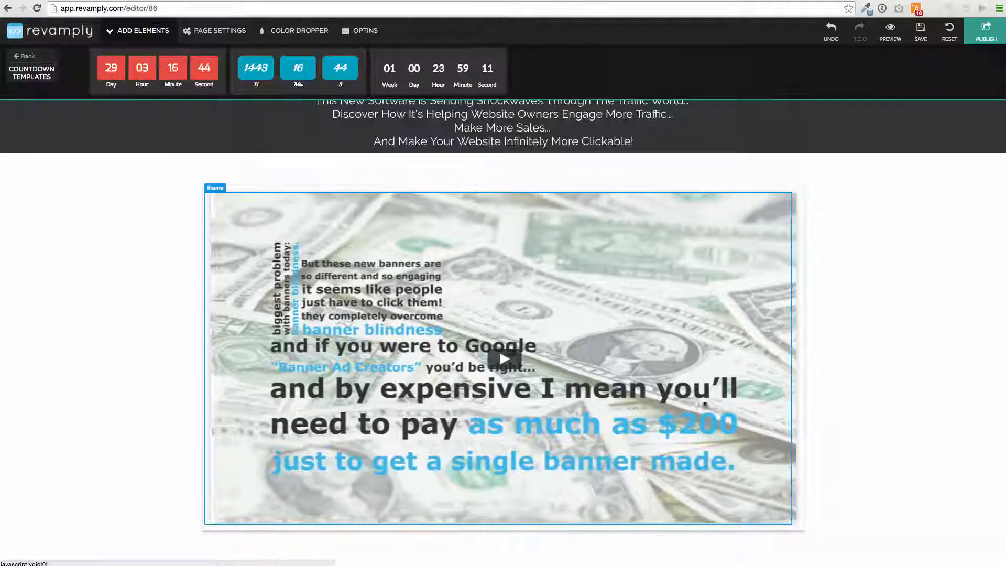
{"action": "scroll", "coordinate": [541, 304], "scroll_direction": "up", "scroll_amount": 2}
{"action": "scroll", "coordinate": [541, 304], "scroll_direction": "down", "scroll_amount": 10}
{"action": "scroll", "coordinate": [541, 306], "scroll_direction": "up", "scroll_amount": 10}
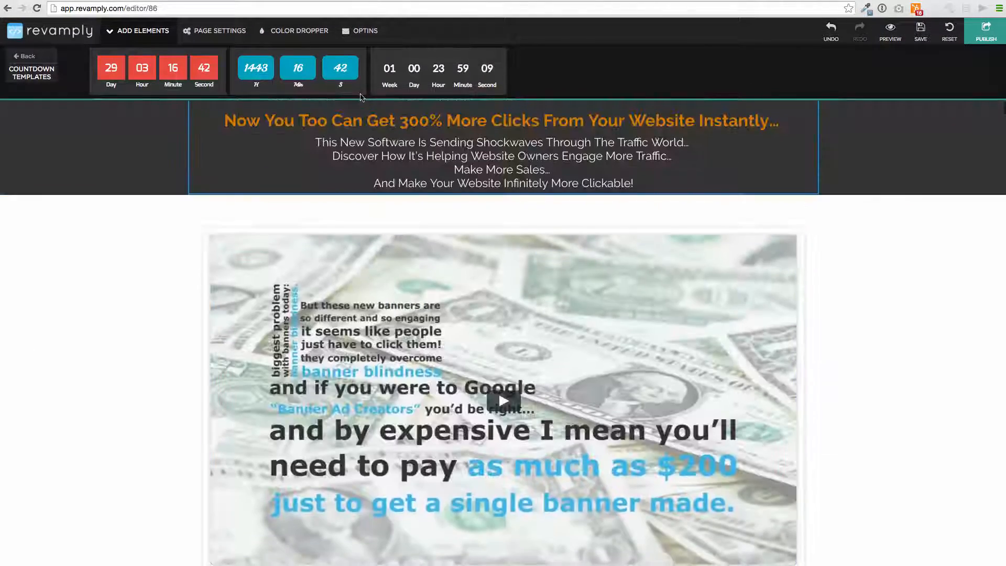
{"action": "left_click", "coordinate": [295, 31]}
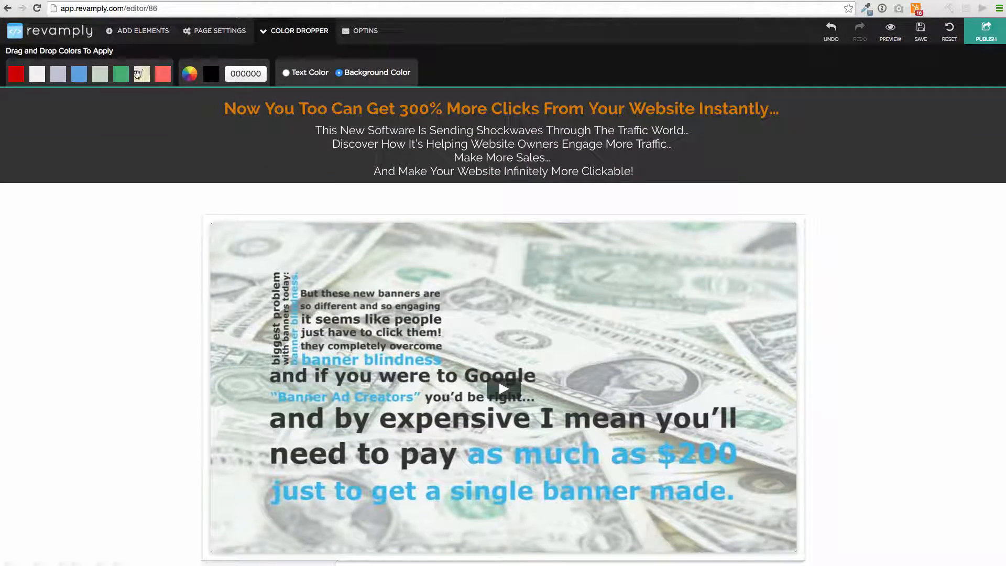
Step: Color the section behind the sales video salmon, undoing the trial blue background first
{"action": "left_click_drag", "start_coordinate": [193, 74], "coordinate": [135, 151]}
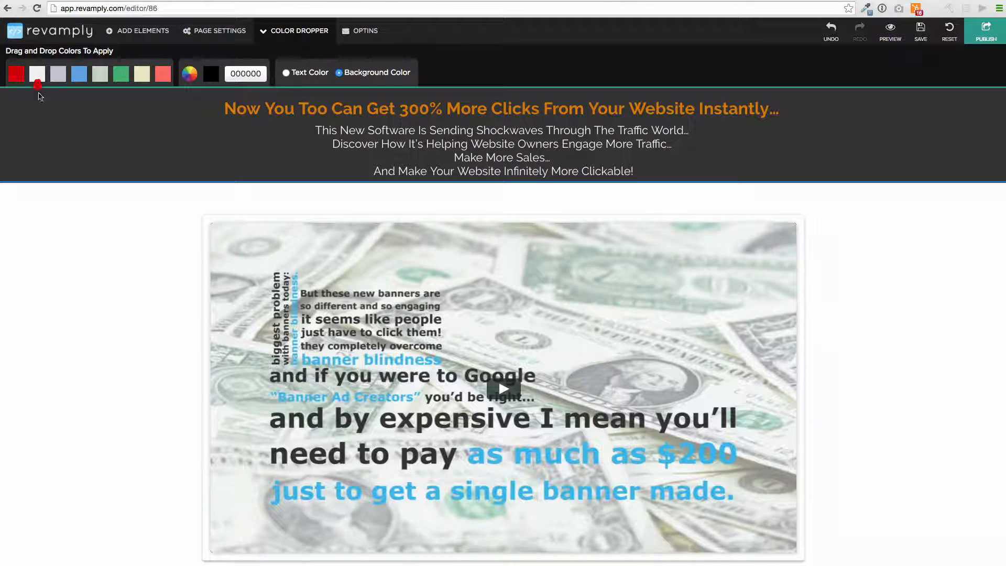
{"action": "left_click_drag", "start_coordinate": [38, 96], "coordinate": [88, 261]}
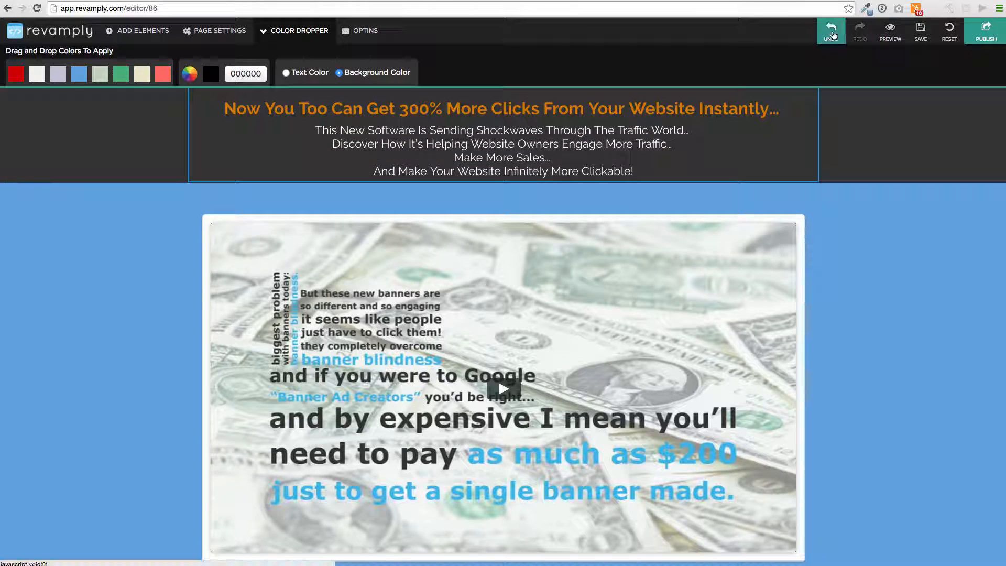
{"action": "left_click", "coordinate": [831, 31]}
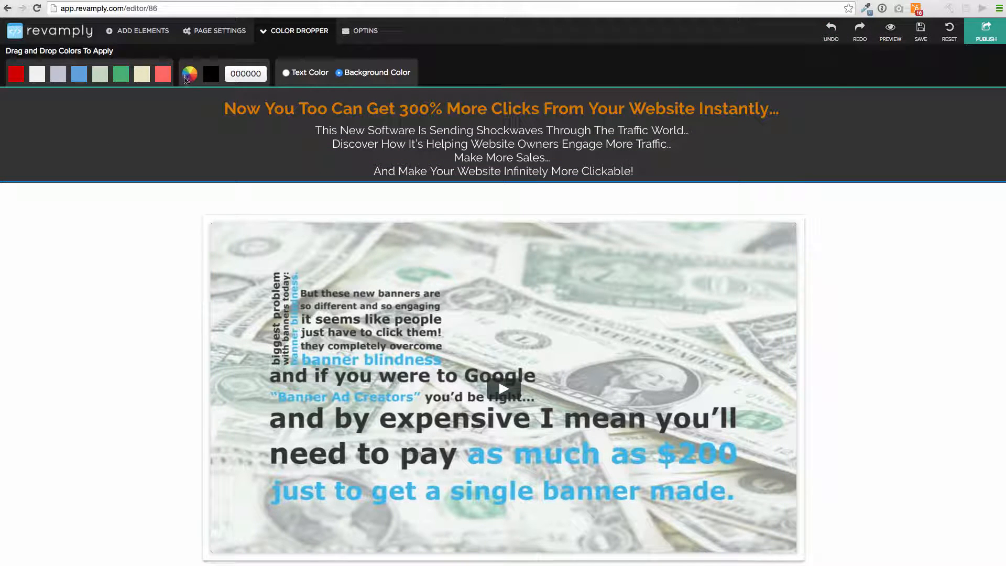
{"action": "left_click_drag", "start_coordinate": [163, 73], "coordinate": [76, 259]}
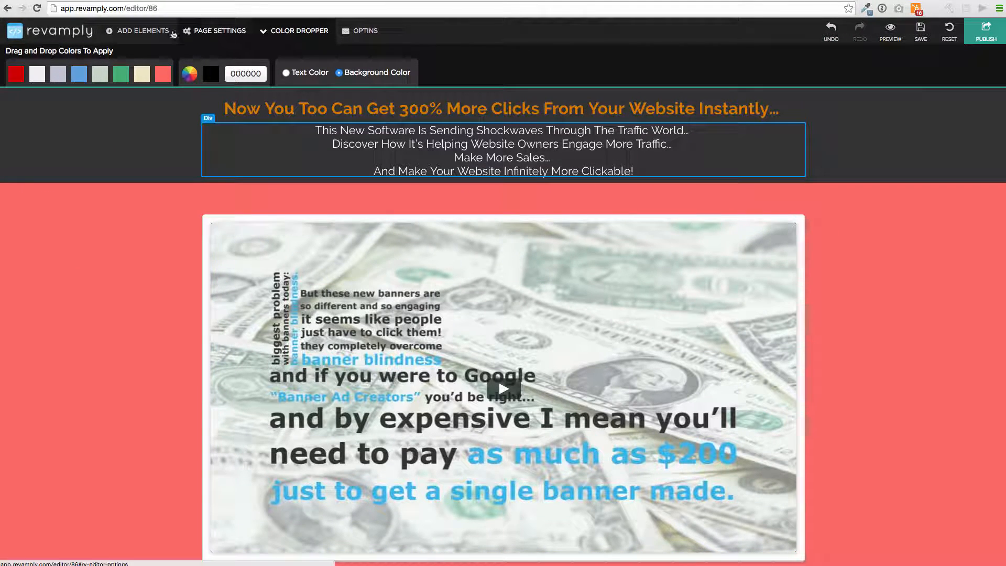
{"action": "left_click", "coordinate": [120, 31]}
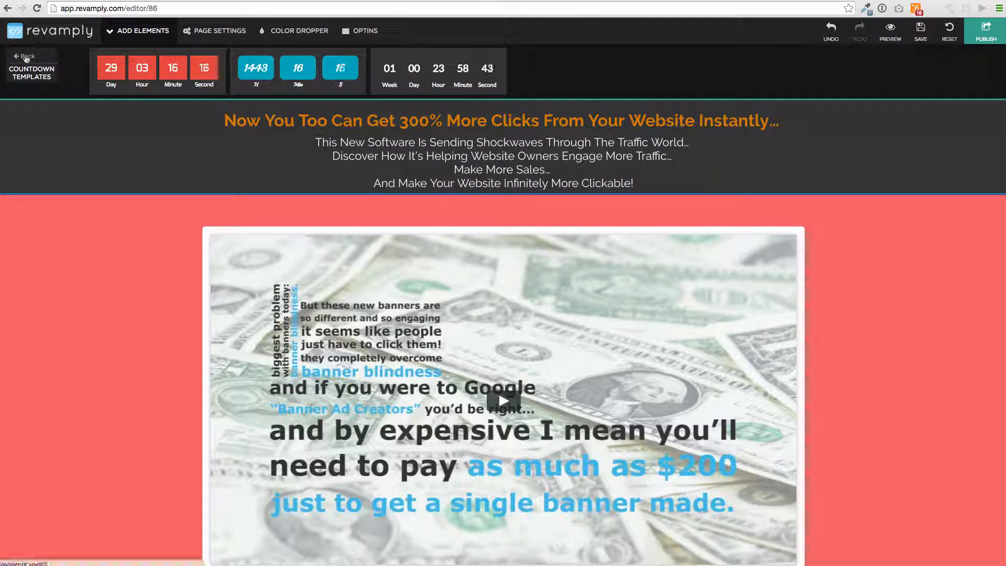
Step: Review the page's optin forms and page settings, including the Redirect URL option
{"action": "left_click", "coordinate": [30, 55]}
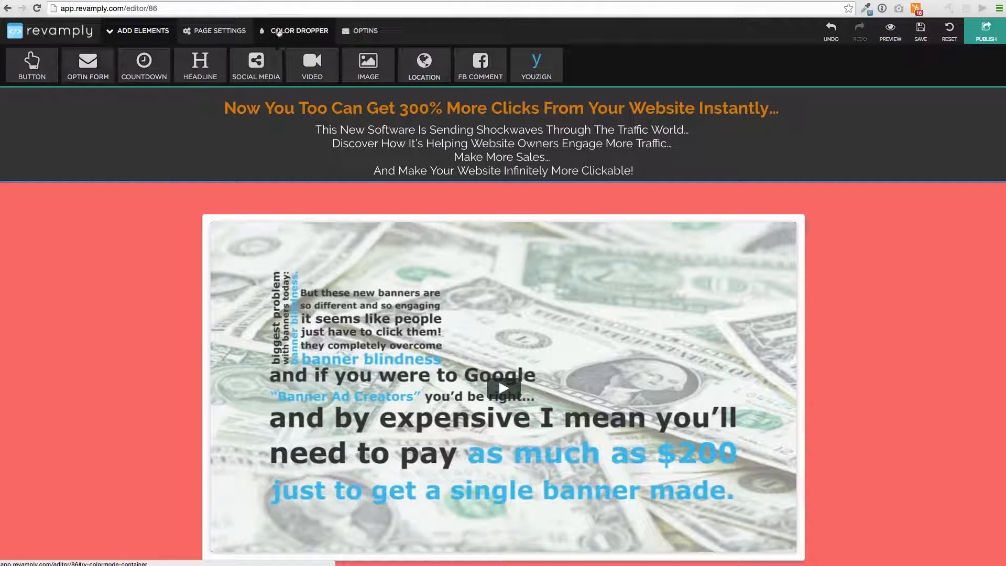
{"action": "left_click", "coordinate": [361, 32]}
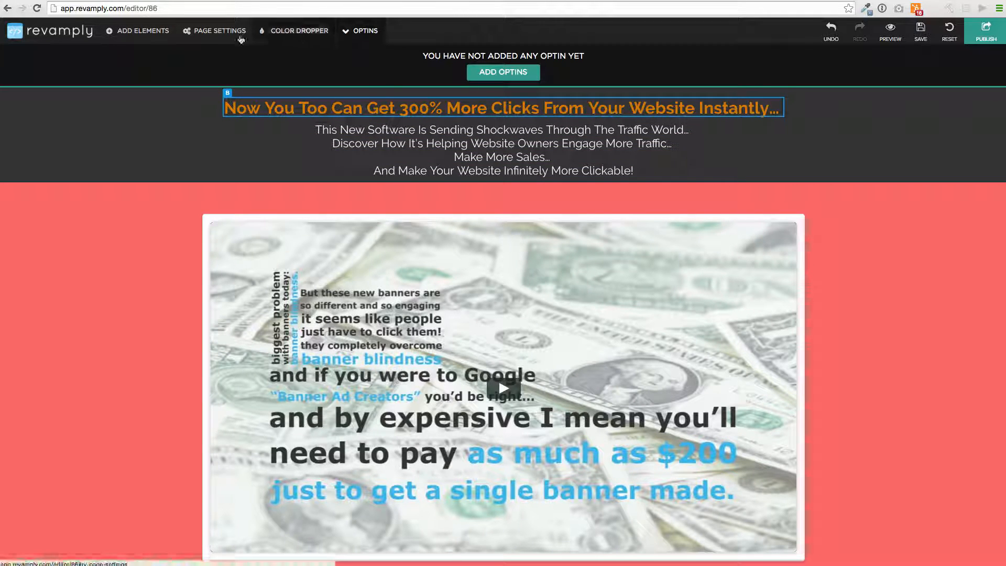
{"action": "left_click", "coordinate": [204, 31]}
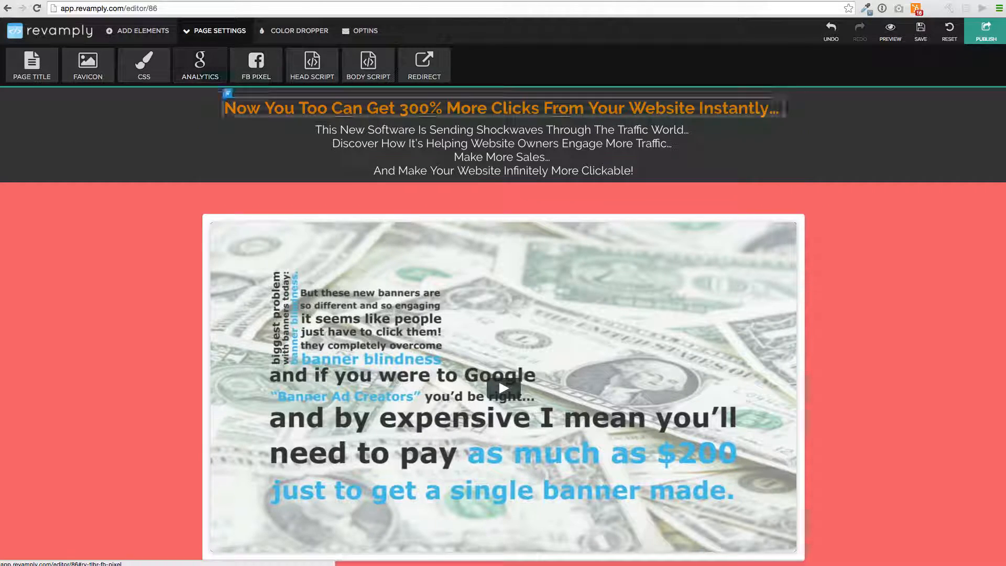
{"action": "scroll", "coordinate": [283, 179], "scroll_direction": "down", "scroll_amount": 3}
{"action": "scroll", "coordinate": [143, 191], "scroll_direction": "down", "scroll_amount": 5}
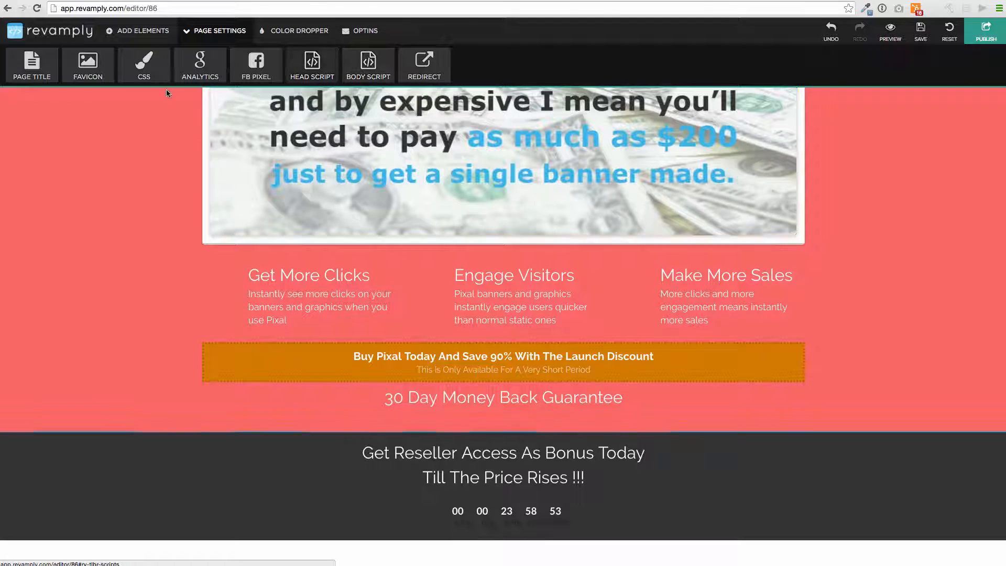
{"action": "left_click", "coordinate": [424, 64]}
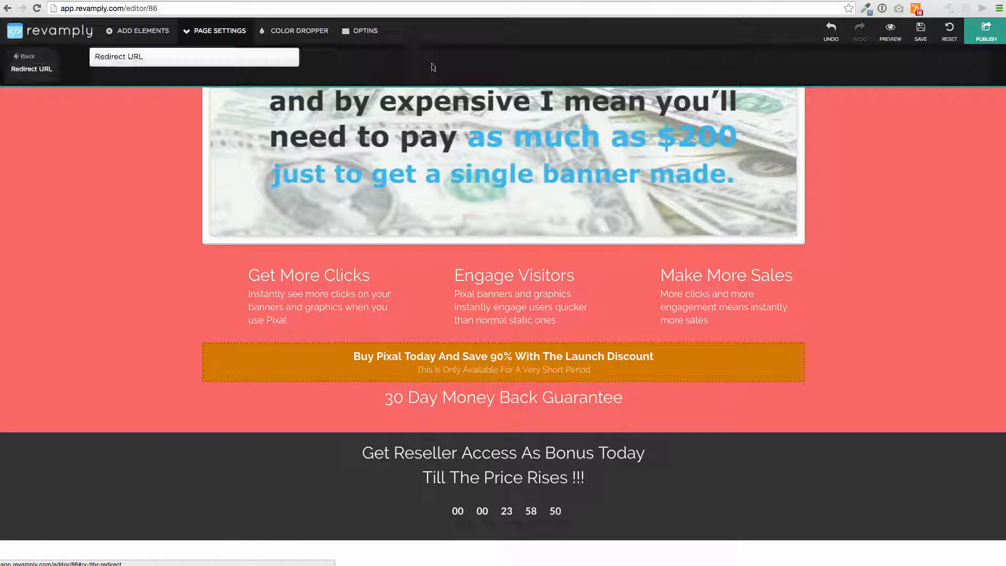
{"action": "left_click", "coordinate": [37, 62]}
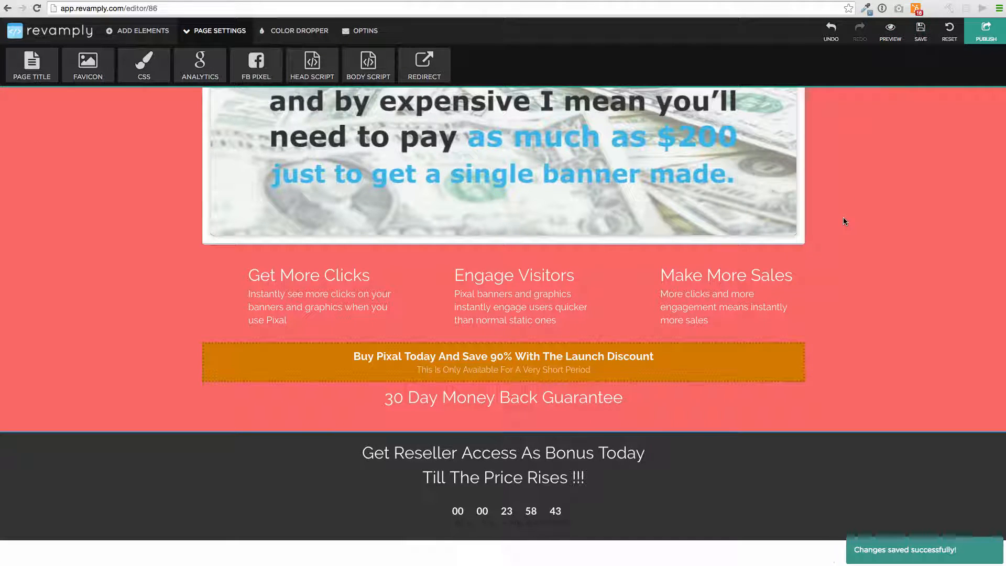
{"action": "left_click", "coordinate": [889, 41]}
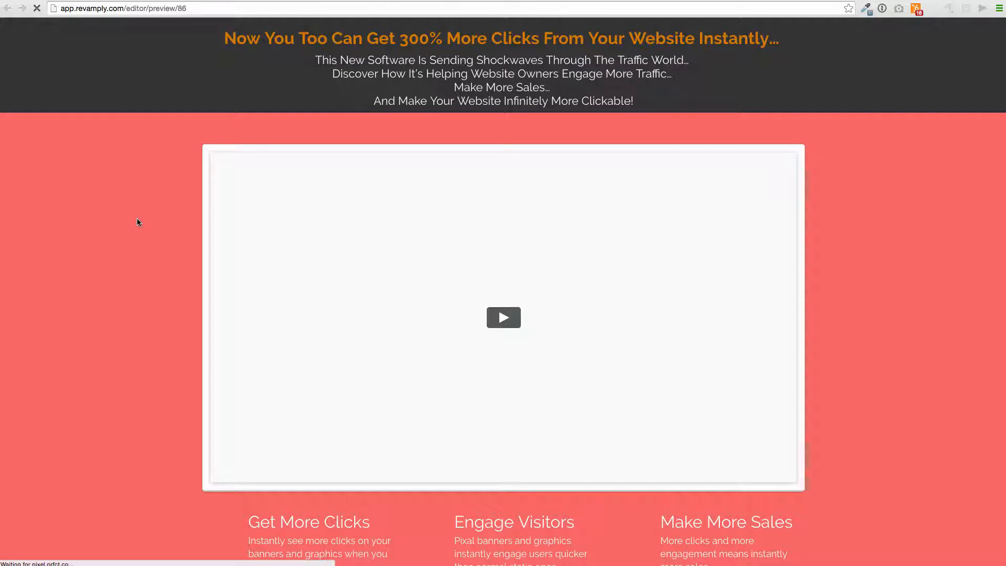
Step: Scroll through the Pixal sales page preview, then publish the page live
{"action": "scroll", "coordinate": [136, 218], "scroll_direction": "down", "scroll_amount": 3}
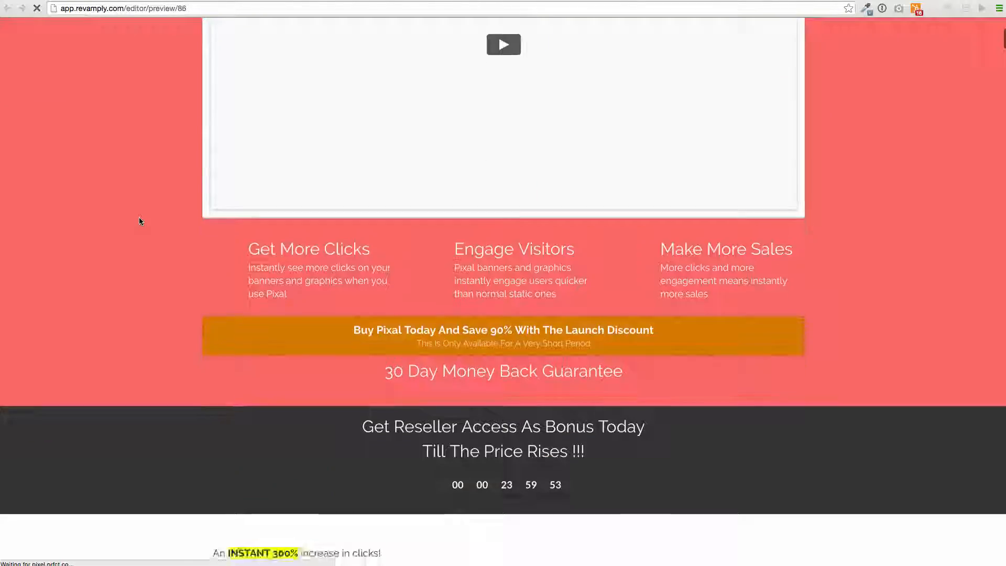
{"action": "scroll", "coordinate": [139, 218], "scroll_direction": "down", "scroll_amount": 5}
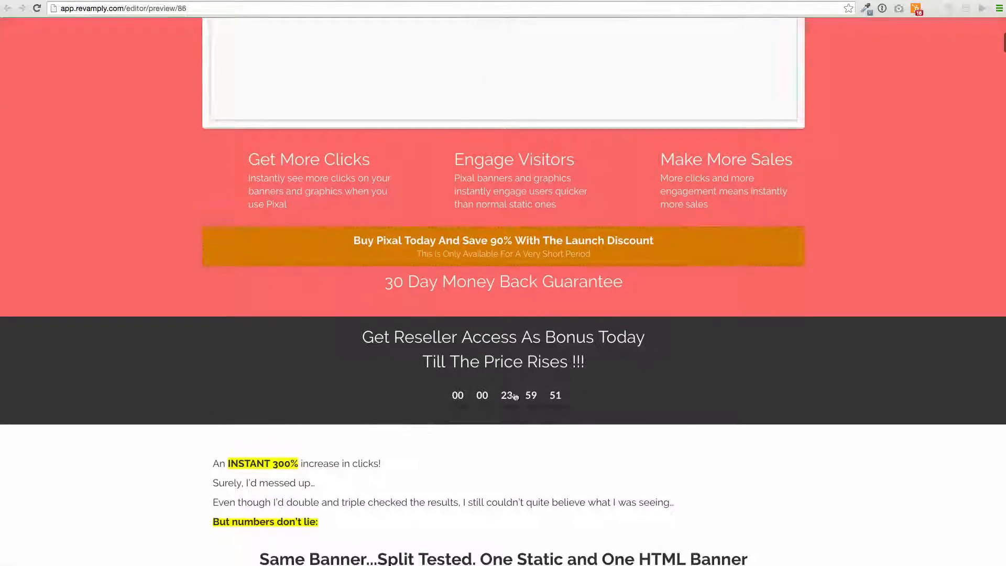
{"action": "scroll", "coordinate": [179, 365], "scroll_direction": "down", "scroll_amount": 8}
{"action": "scroll", "coordinate": [179, 365], "scroll_direction": "up", "scroll_amount": 12}
{"action": "scroll", "coordinate": [180, 365], "scroll_direction": "down", "scroll_amount": 20}
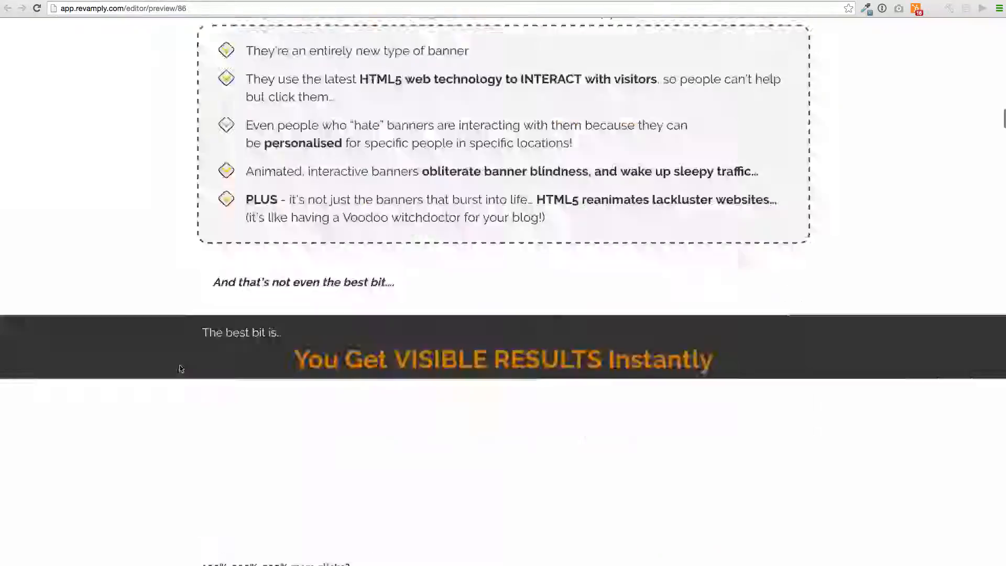
{"action": "scroll", "coordinate": [179, 368], "scroll_direction": "up", "scroll_amount": 20}
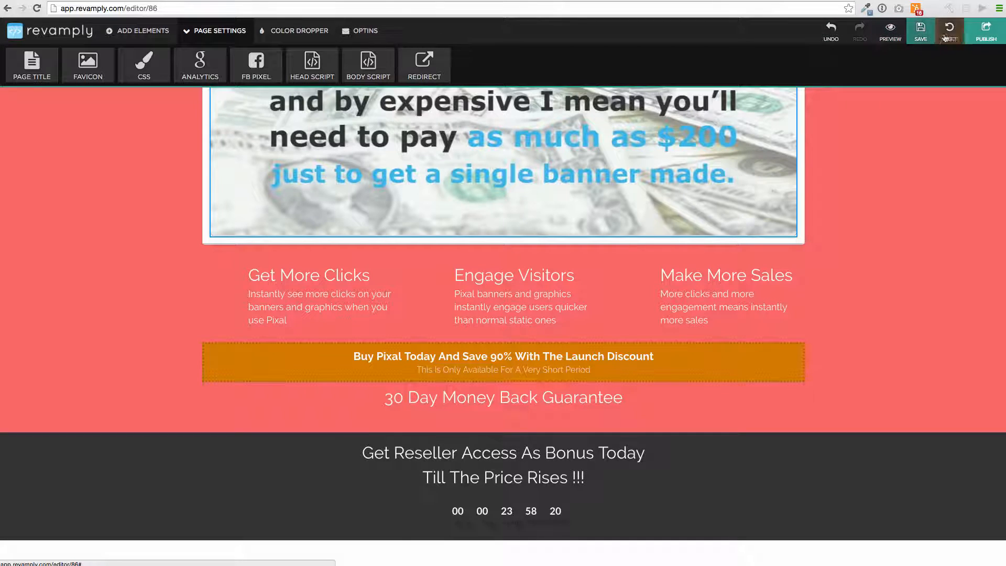
{"action": "left_click", "coordinate": [985, 34]}
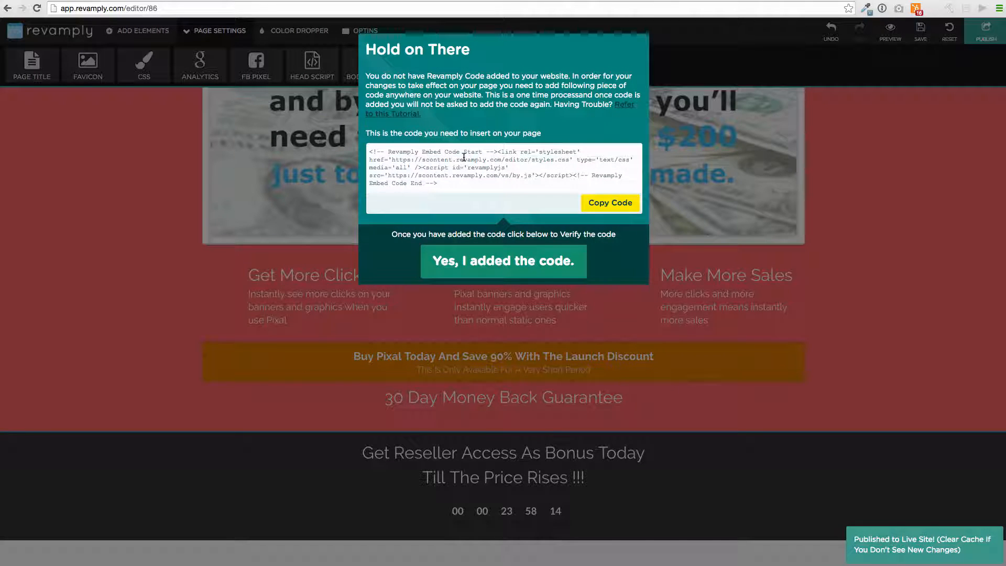
Step: Select the embed code in the Hold on There dialog and confirm it was added
{"action": "left_click_drag", "start_coordinate": [440, 183], "coordinate": [367, 151]}
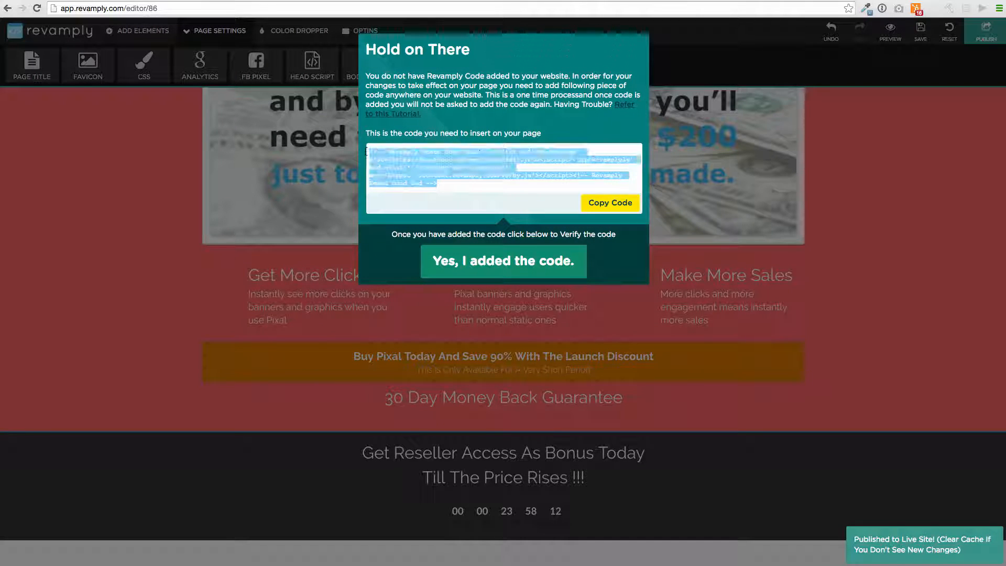
{"action": "left_click", "coordinate": [396, 320]}
{"action": "scroll", "coordinate": [419, 283], "scroll_direction": "up", "scroll_amount": 6}
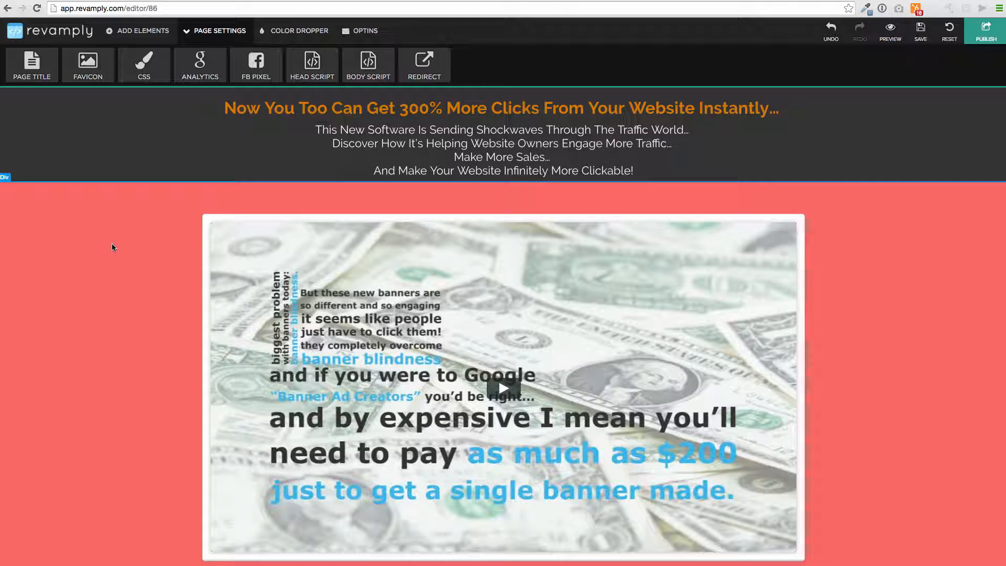
Step: Scroll past the new countdown timer and return to the websites dashboard
{"action": "scroll", "coordinate": [457, 267], "scroll_direction": "down", "scroll_amount": 15}
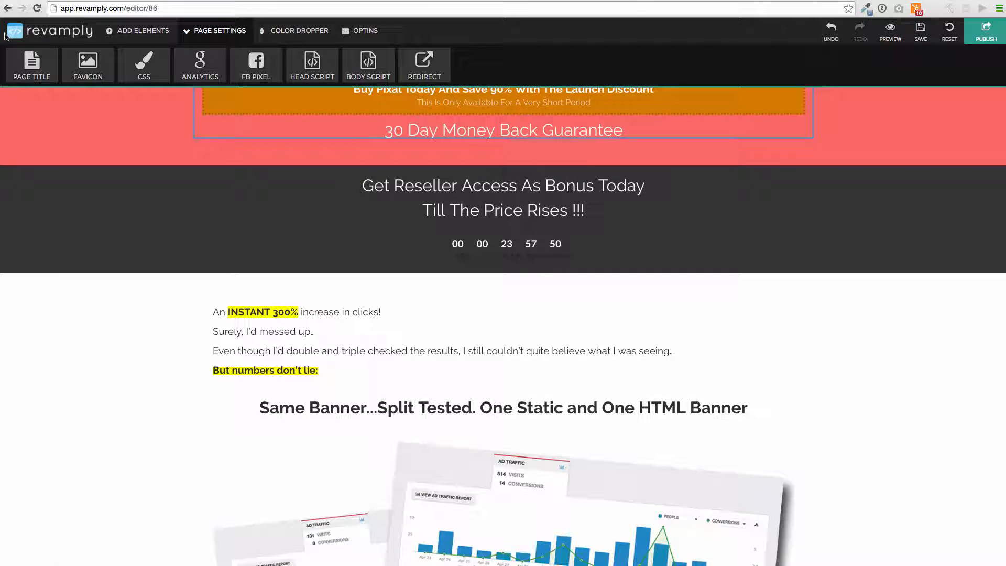
{"action": "left_click", "coordinate": [9, 33]}
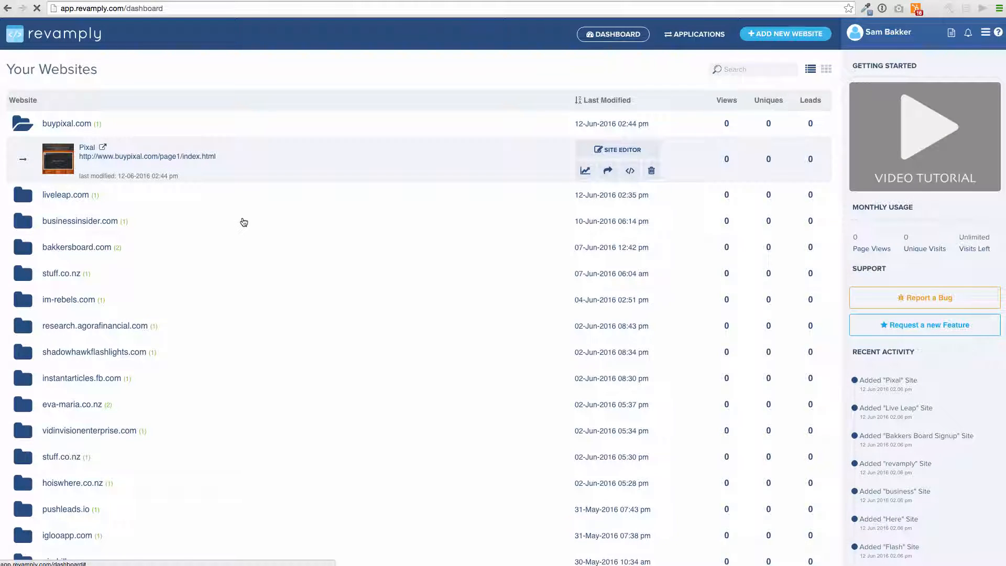
Step: Expand the consulting site's entry in the website list and load it into SITE EDITOR
{"action": "scroll", "coordinate": [242, 219], "scroll_direction": "down", "scroll_amount": 5}
{"action": "left_click", "coordinate": [137, 485]}
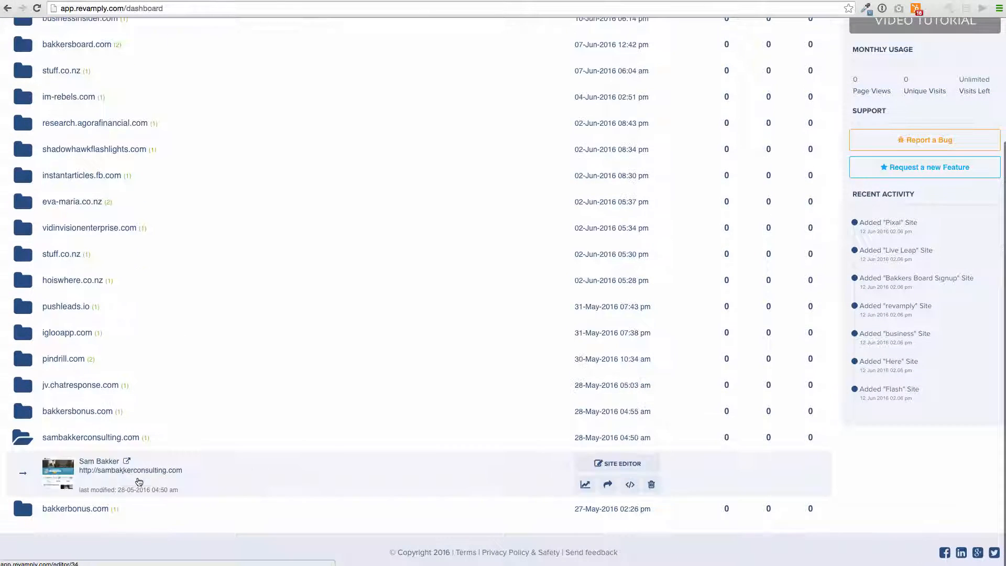
{"action": "left_click", "coordinate": [618, 463]}
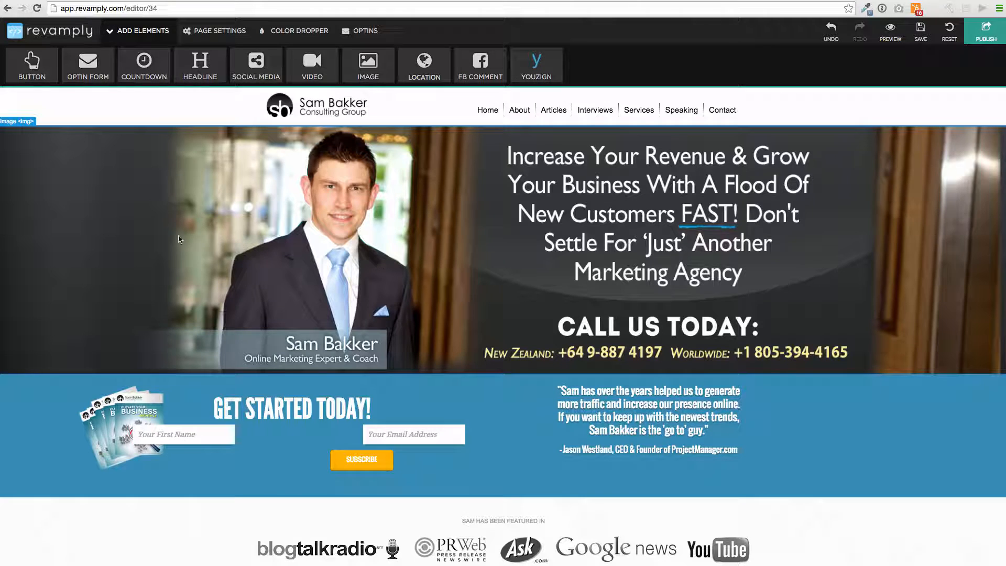
Step: Dismiss the consulting homepage's optin popup and close the hero image settings
{"action": "left_click", "coordinate": [226, 231]}
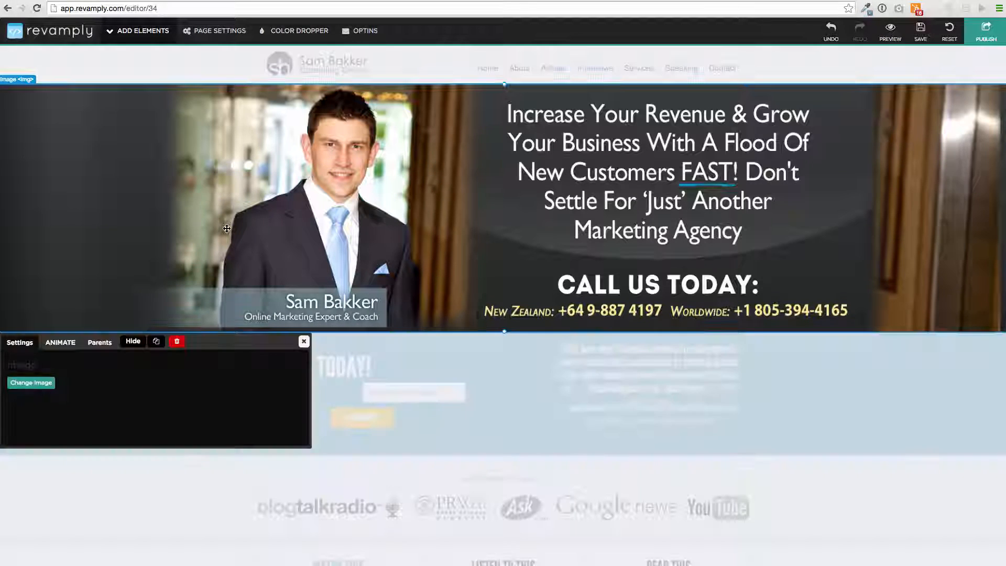
{"action": "left_click", "coordinate": [304, 341]}
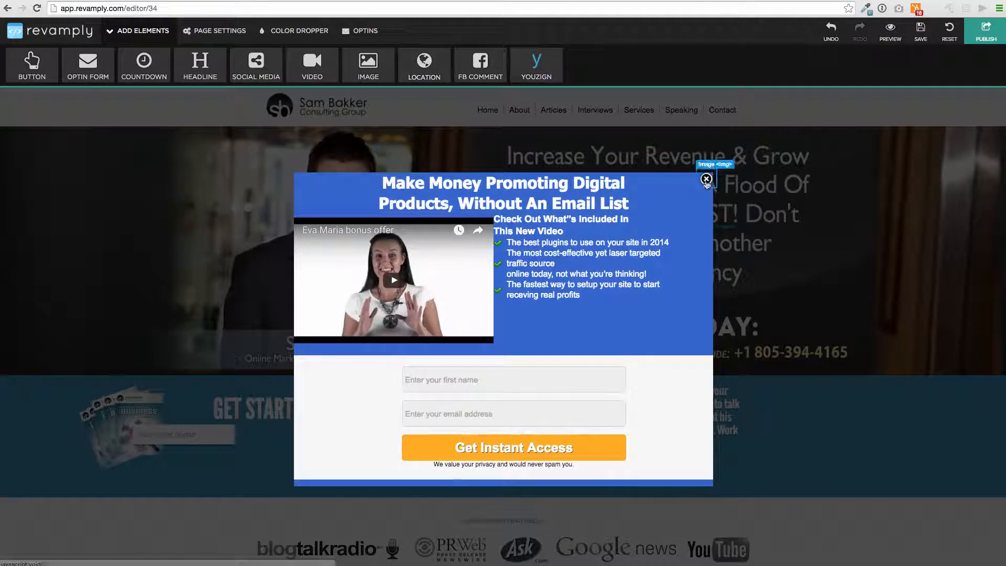
{"action": "left_click", "coordinate": [706, 180]}
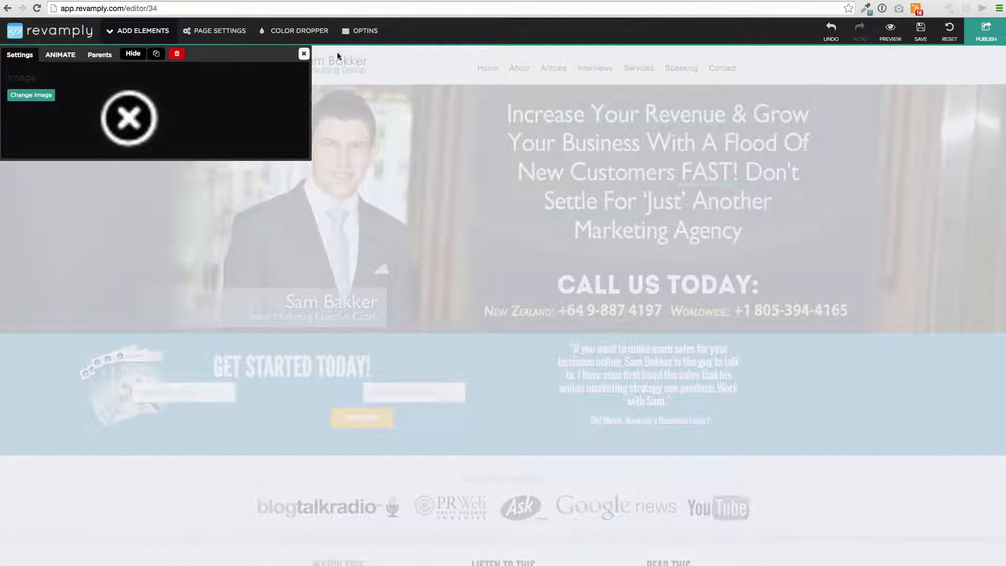
{"action": "left_click", "coordinate": [304, 53]}
{"action": "scroll", "coordinate": [3, 394], "scroll_direction": "down", "scroll_amount": 6}
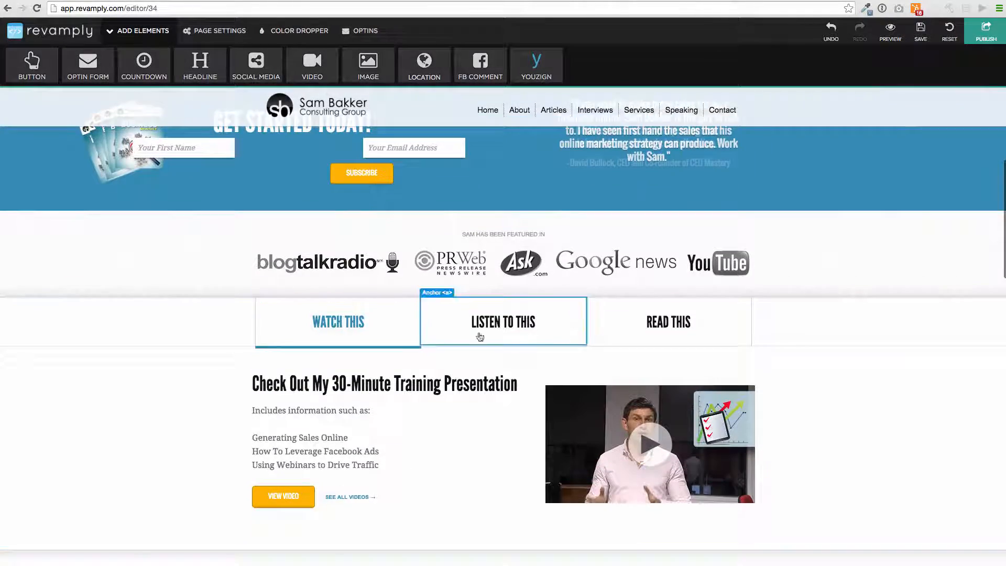
Step: Show the Listen To This podcast content and scroll down to Our Services
{"action": "left_click", "coordinate": [562, 337]}
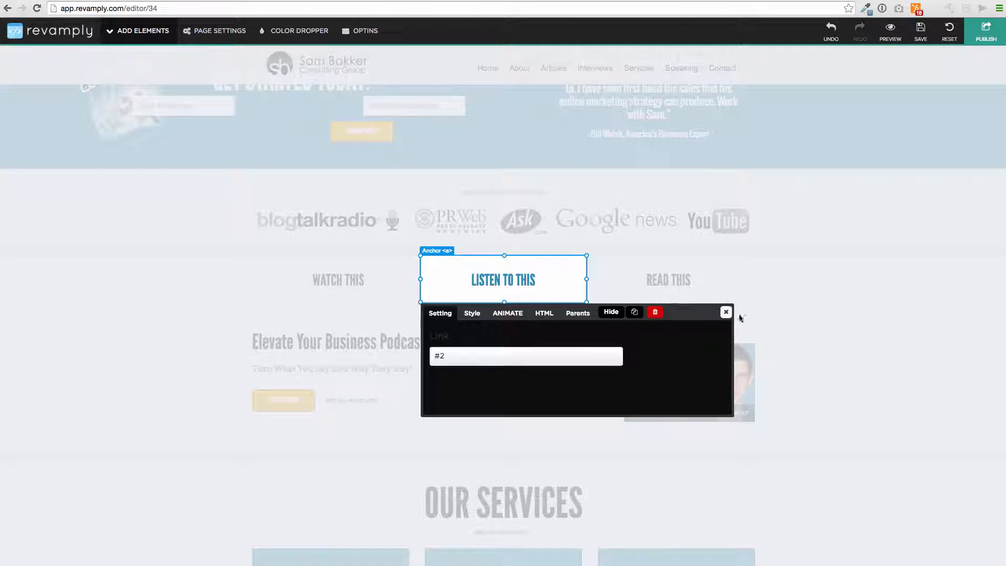
{"action": "left_click", "coordinate": [727, 312]}
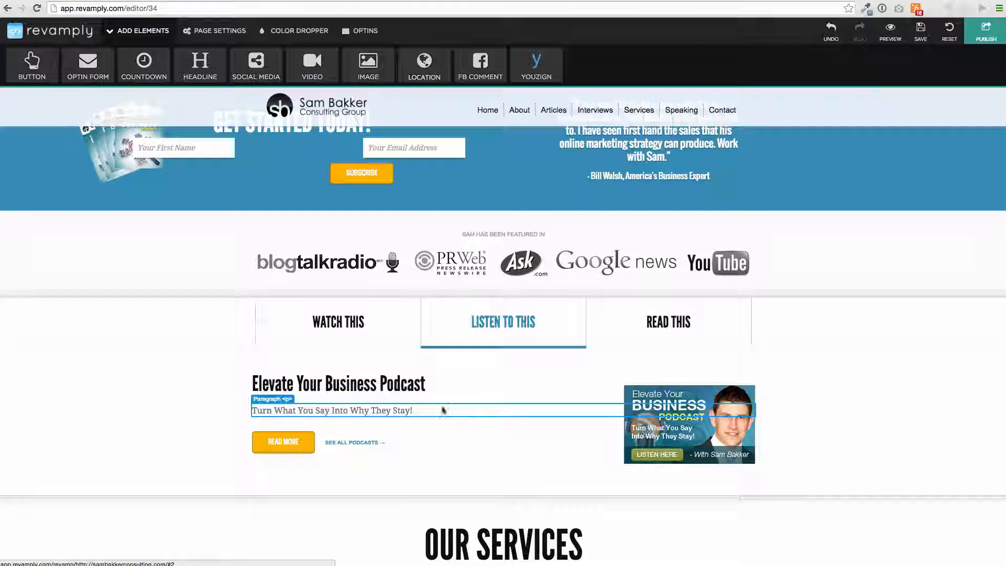
{"action": "scroll", "coordinate": [412, 400], "scroll_direction": "down", "scroll_amount": 5}
{"action": "scroll", "coordinate": [413, 400], "scroll_direction": "down", "scroll_amount": 2}
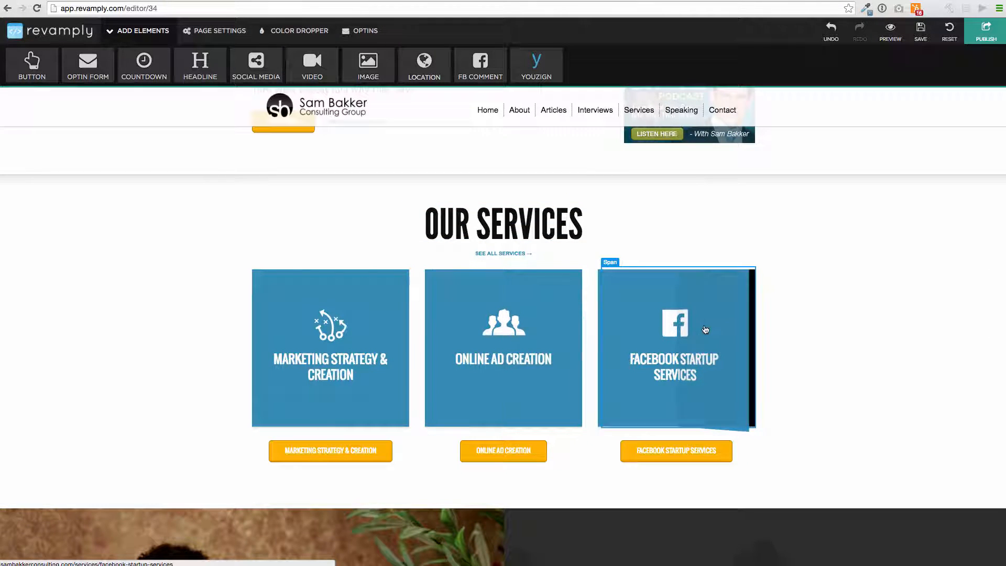
{"action": "scroll", "coordinate": [446, 290], "scroll_direction": "down", "scroll_amount": 4}
Step: Replace the first service button's 'Marketing Strategy & Creation' label with 'How To Make Money With Facebook'
{"action": "left_click", "coordinate": [316, 253]}
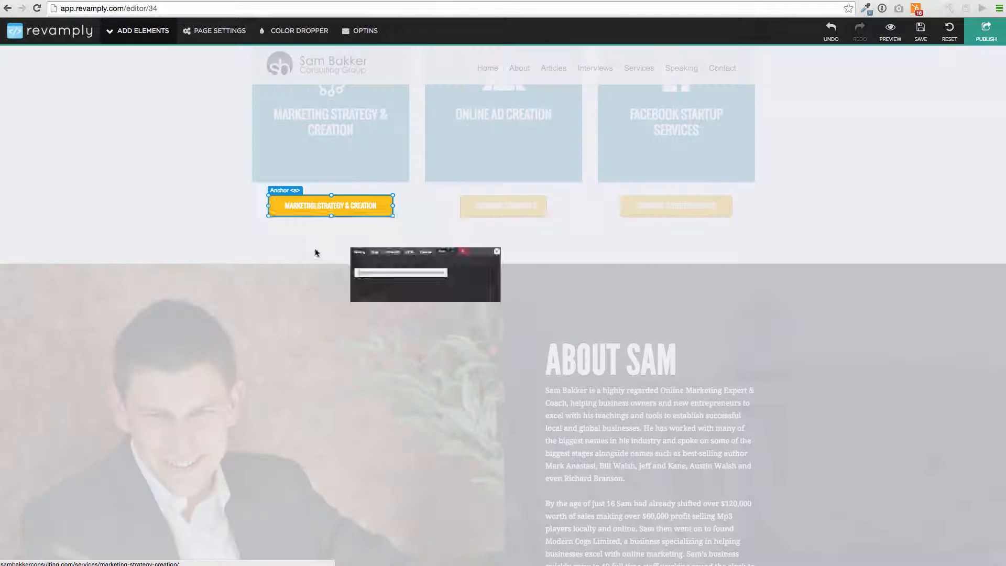
{"action": "left_click", "coordinate": [331, 228]}
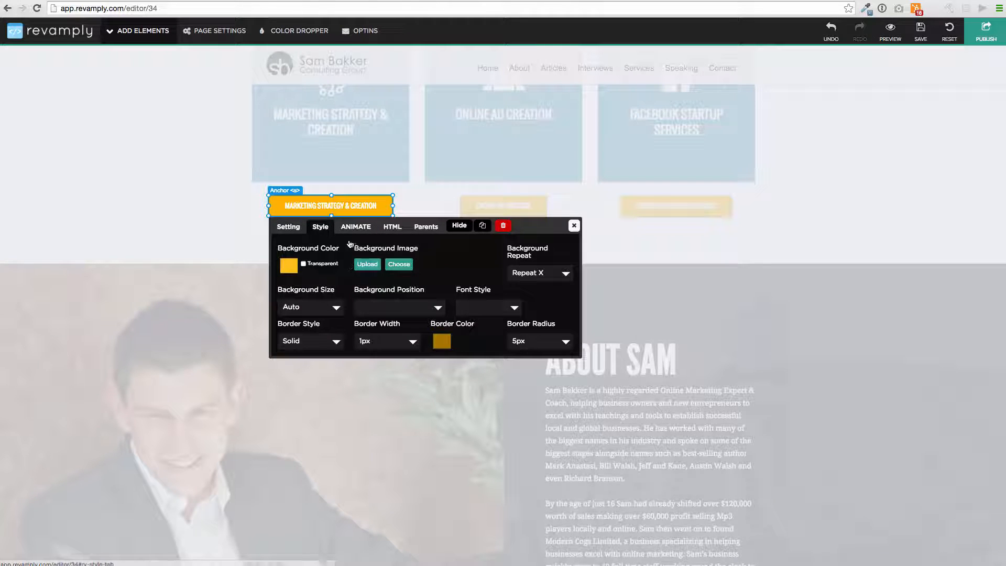
{"action": "left_click", "coordinate": [356, 226]}
{"action": "left_click", "coordinate": [388, 246]}
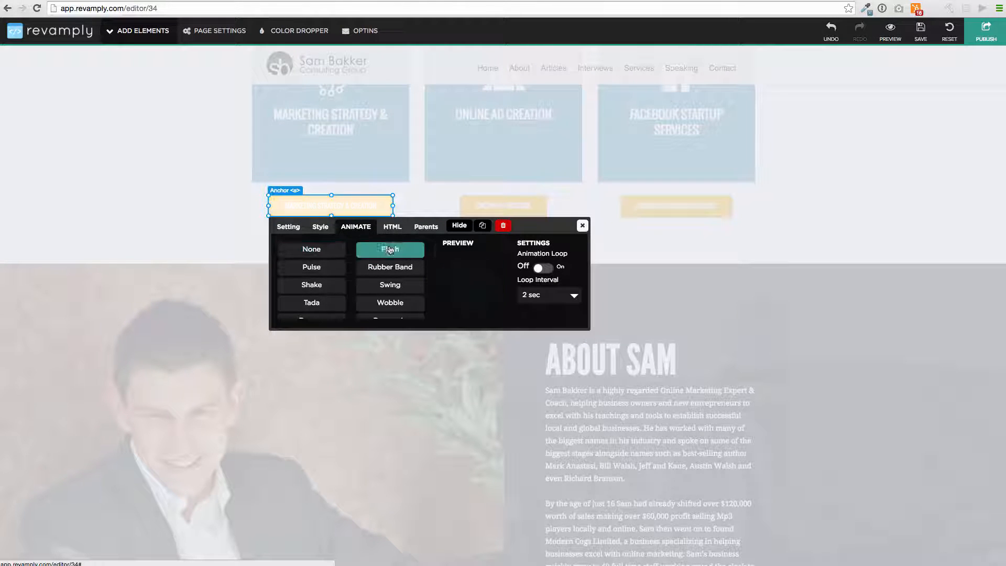
{"action": "left_click", "coordinate": [392, 227]}
{"action": "left_click_drag", "start_coordinate": [407, 257], "coordinate": [271, 244]}
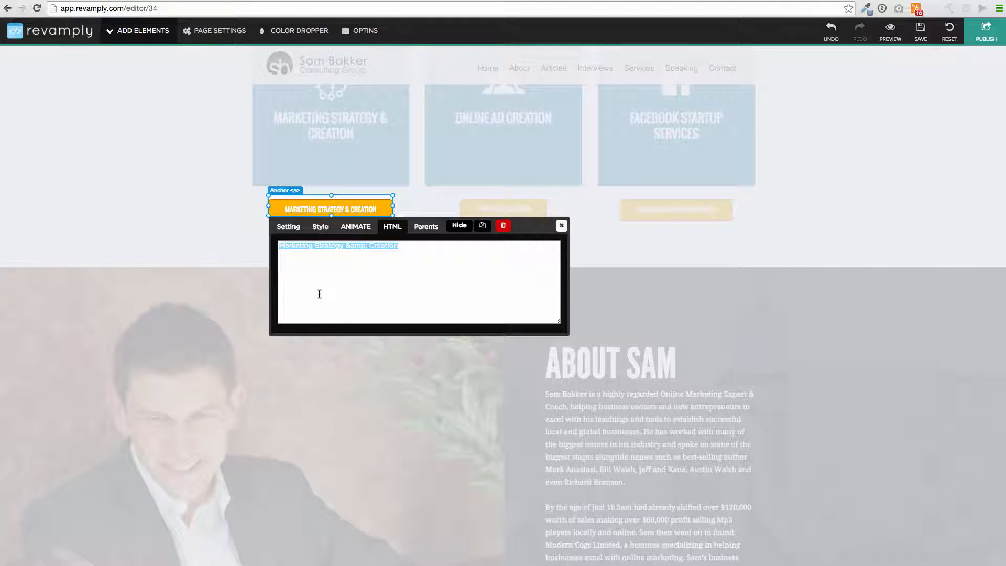
{"action": "type", "text": "How To Make M"}
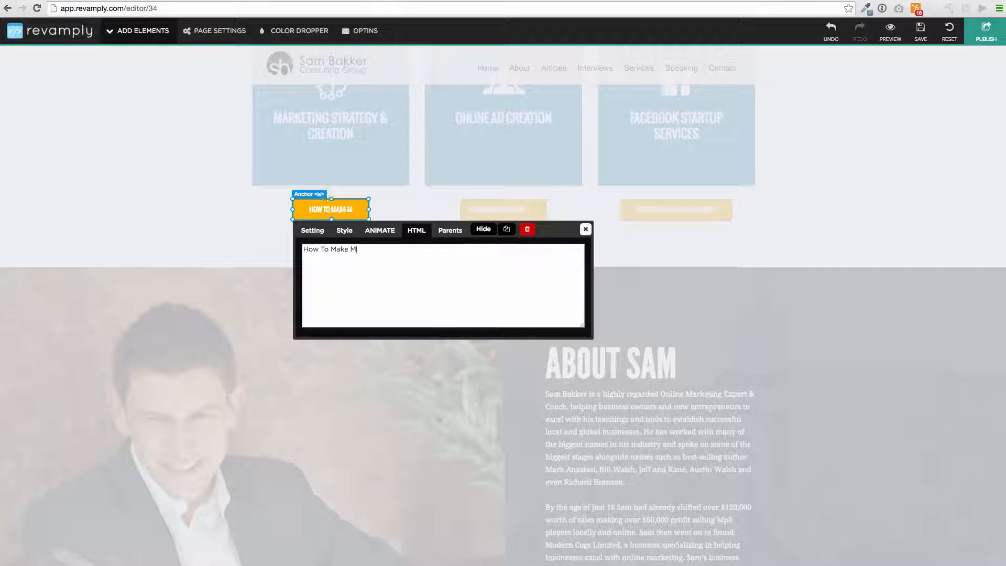
{"action": "type", "text": "oney With "}
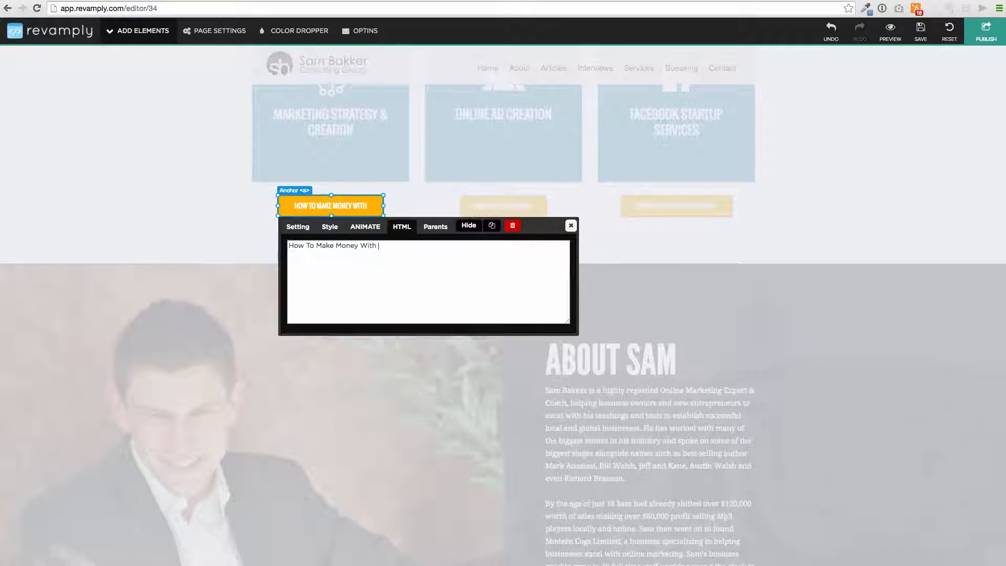
{"action": "type", "text": "Faceboo"}
{"action": "key", "text": "BackSpace"}
{"action": "key", "text": "BackSpace"}
{"action": "key", "text": "BackSpace"}
{"action": "key", "text": "BackSpace"}
{"action": "key", "text": "BackSpace"}
{"action": "key", "text": "BackSpace"}
{"action": "key", "text": "BackSpace"}
{"action": "type", "text": "Fa"}
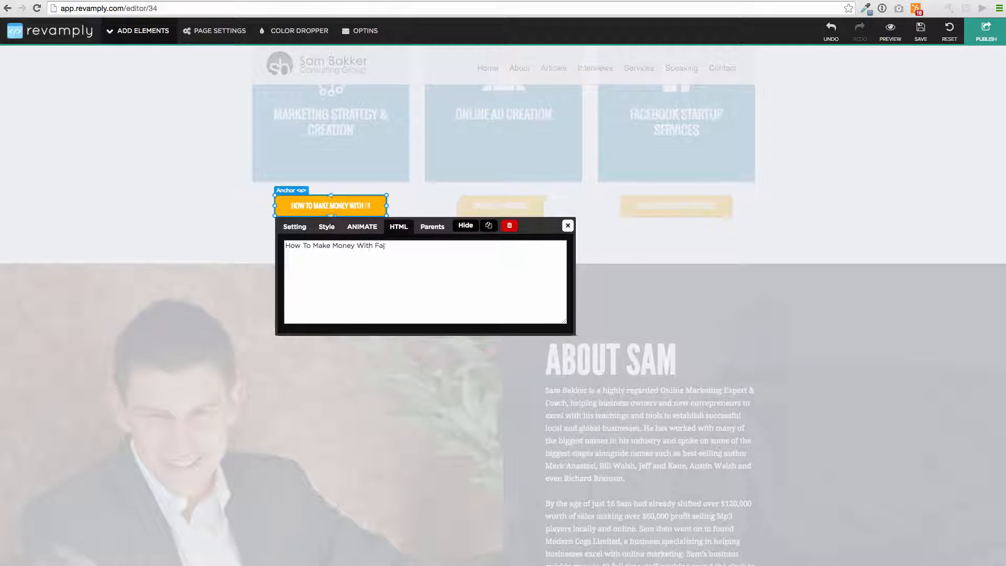
{"action": "type", "text": "cebook"}
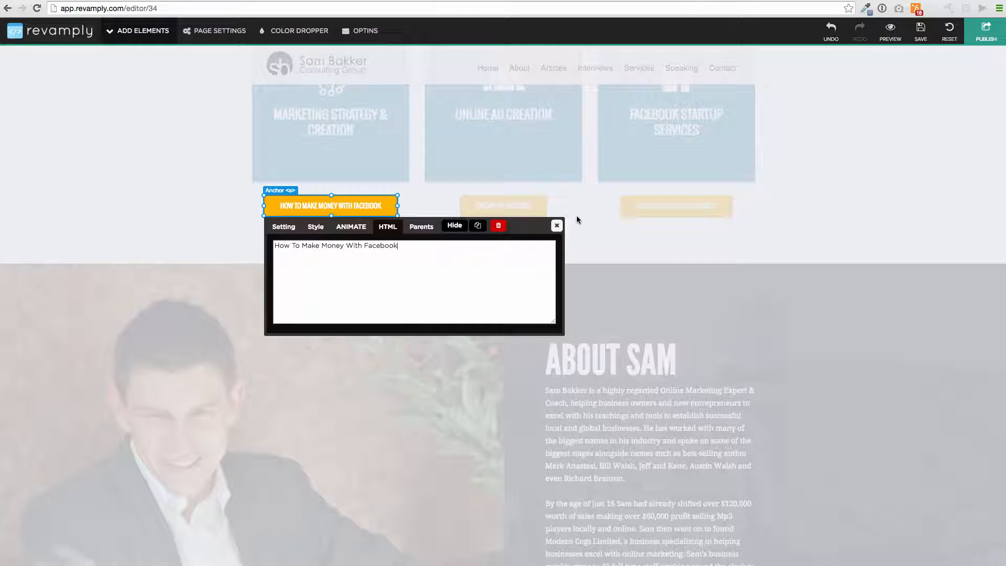
{"action": "left_click", "coordinate": [556, 225]}
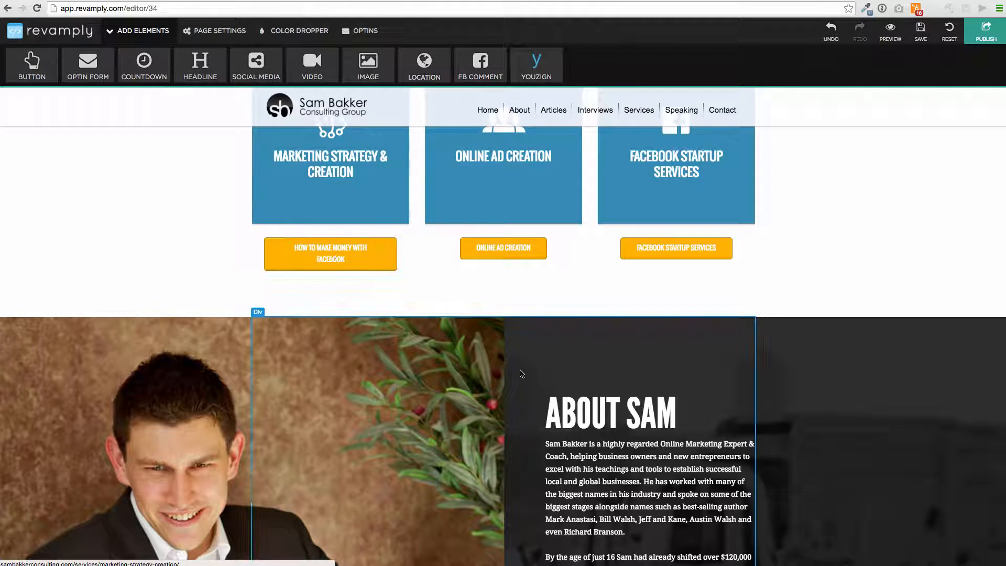
{"action": "scroll", "coordinate": [521, 373], "scroll_direction": "down", "scroll_amount": 7}
{"action": "scroll", "coordinate": [594, 221], "scroll_direction": "up", "scroll_amount": 3}
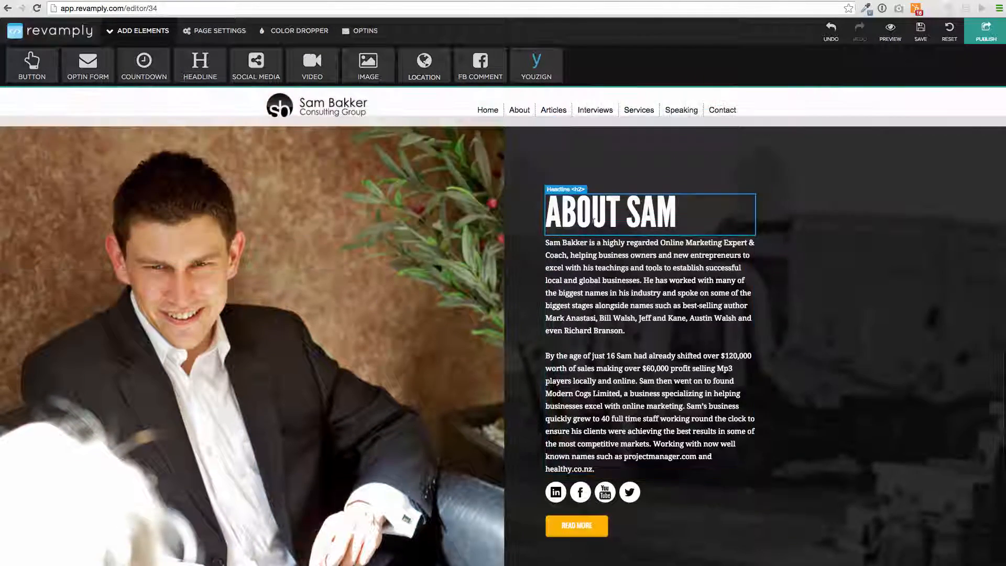
{"action": "left_click", "coordinate": [597, 197]}
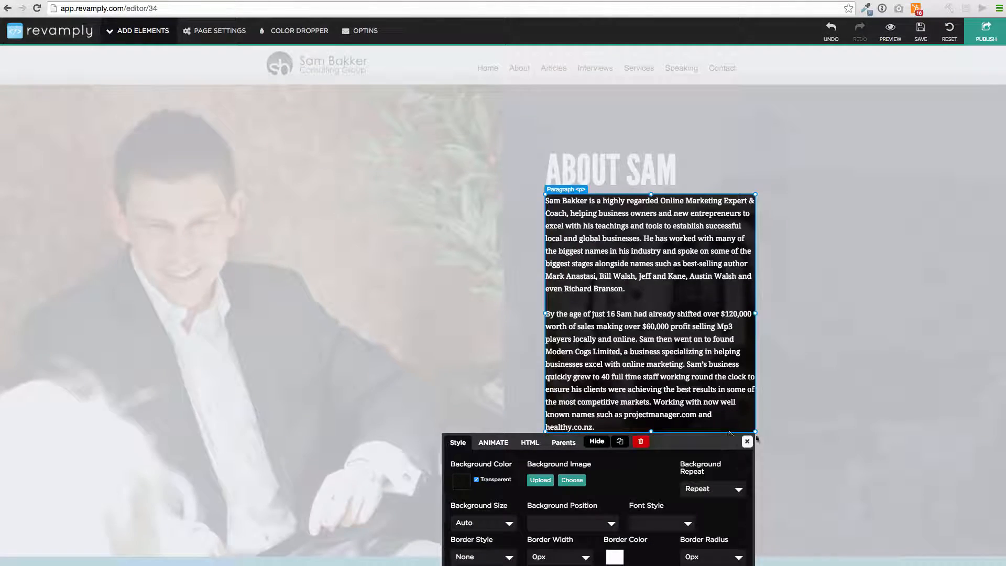
{"action": "left_click", "coordinate": [747, 441]}
{"action": "scroll", "coordinate": [338, 325], "scroll_direction": "up", "scroll_amount": 5}
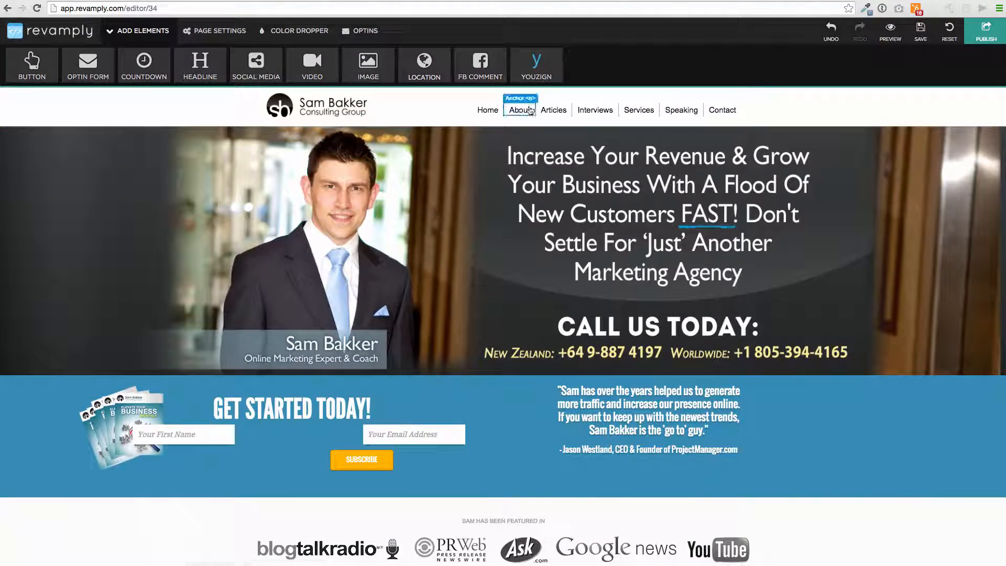
{"action": "left_click", "coordinate": [517, 113]}
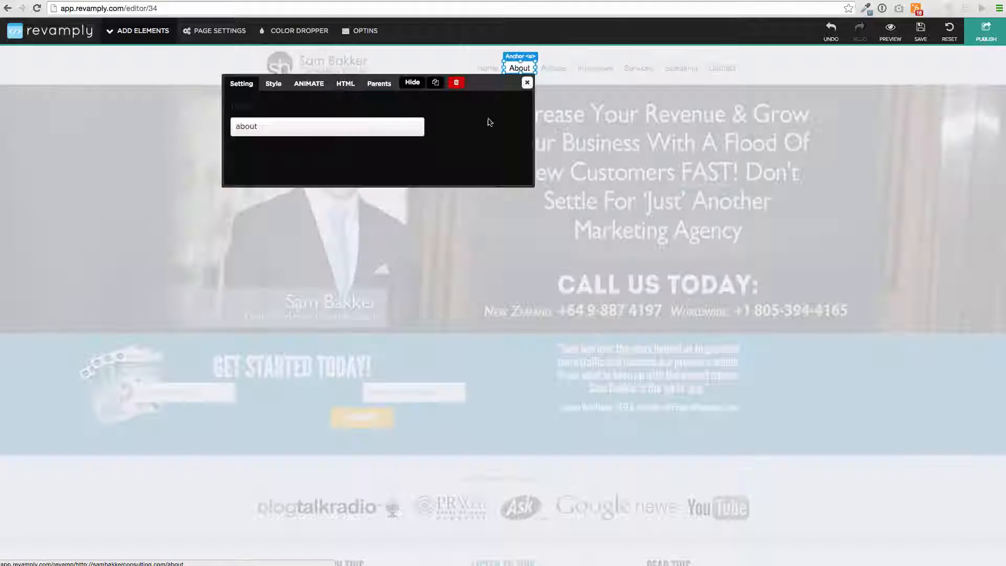
{"action": "left_click", "coordinate": [235, 126]}
{"action": "left_click_drag", "start_coordinate": [235, 126], "coordinate": [269, 128]}
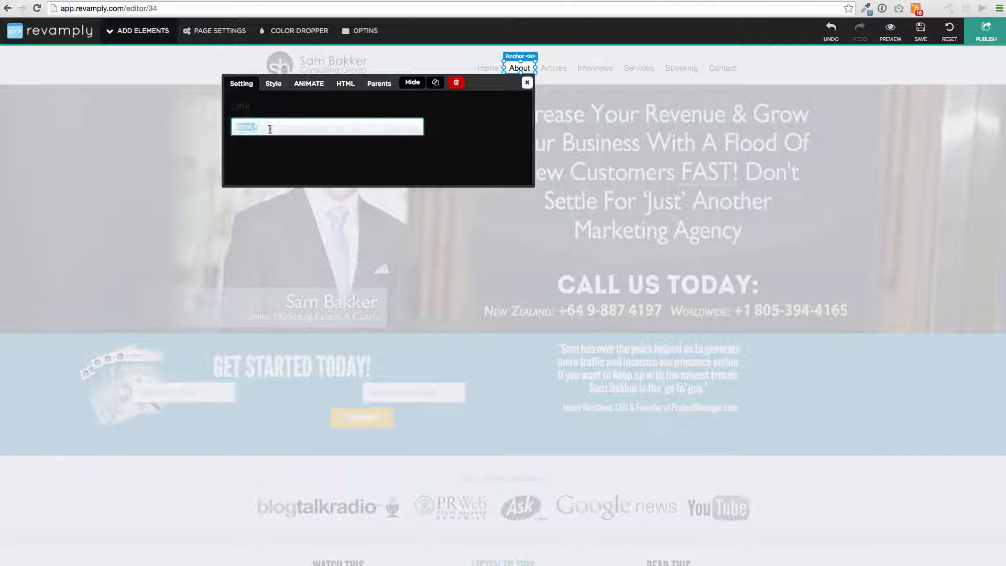
{"action": "left_click", "coordinate": [527, 82]}
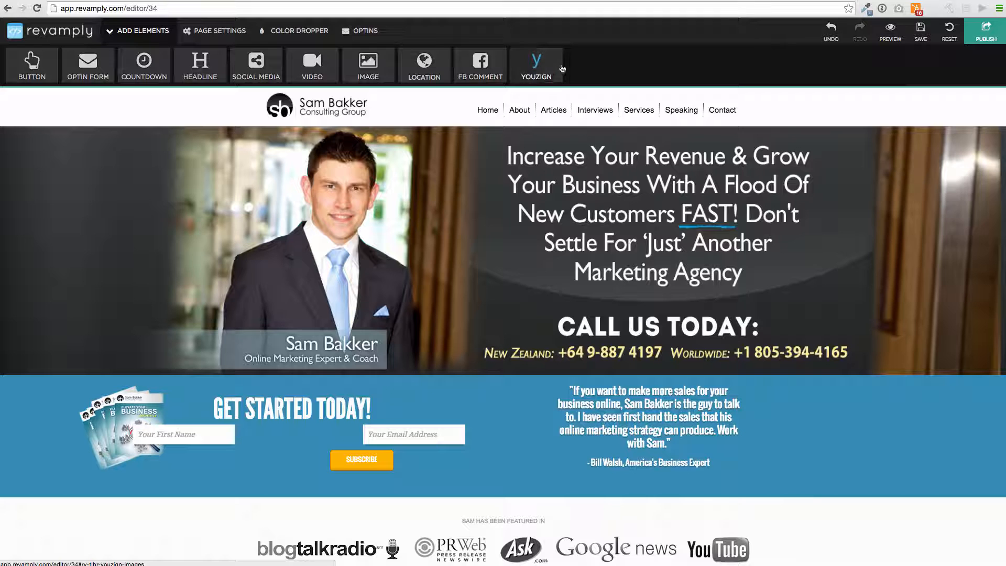
Step: Replace the word 'Articles' with 'Blog' in the navigation link's label
{"action": "left_click", "coordinate": [554, 110]}
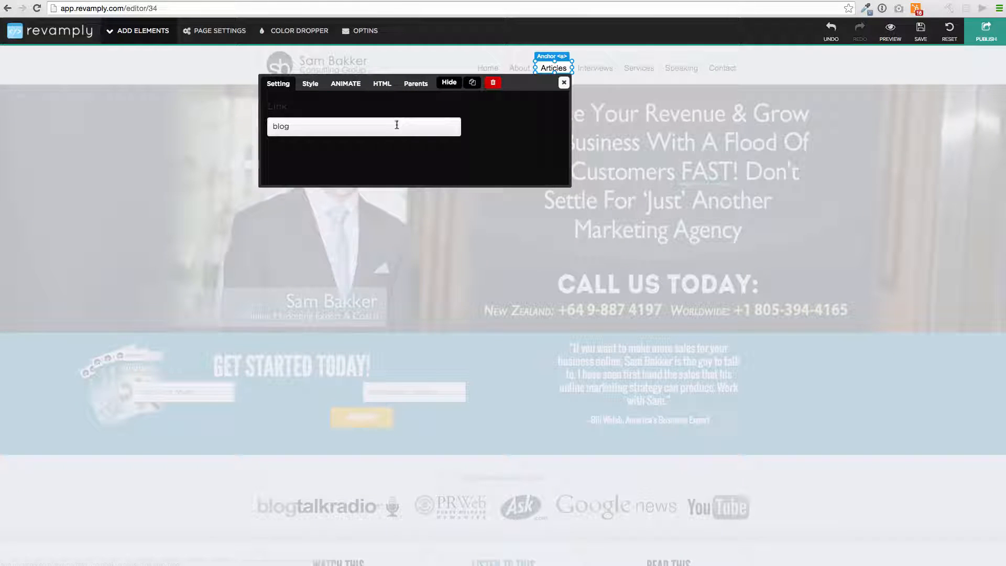
{"action": "left_click", "coordinate": [382, 84]}
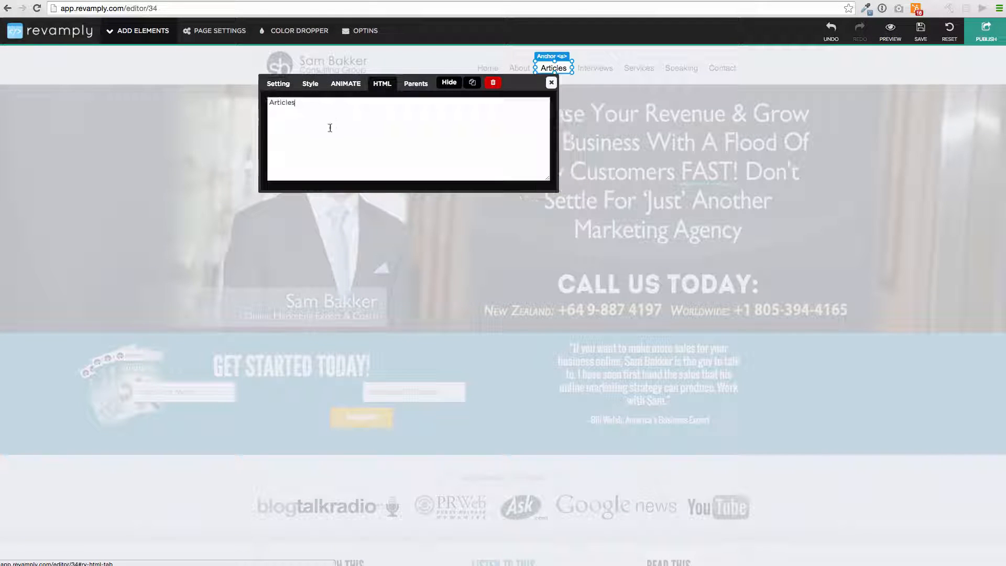
{"action": "left_click_drag", "start_coordinate": [342, 109], "coordinate": [219, 96]}
{"action": "type", "text": "Blog"}
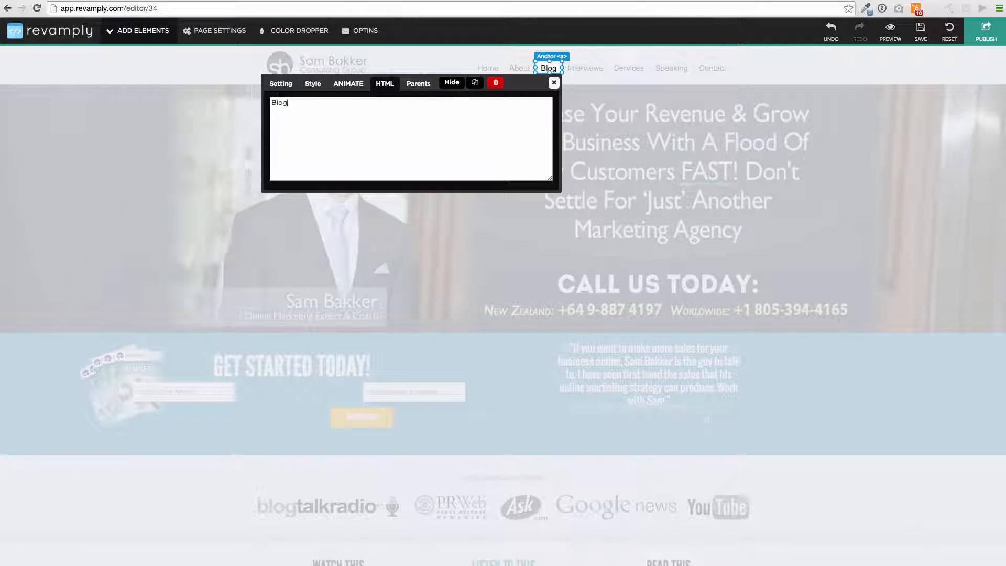
{"action": "left_click", "coordinate": [551, 83]}
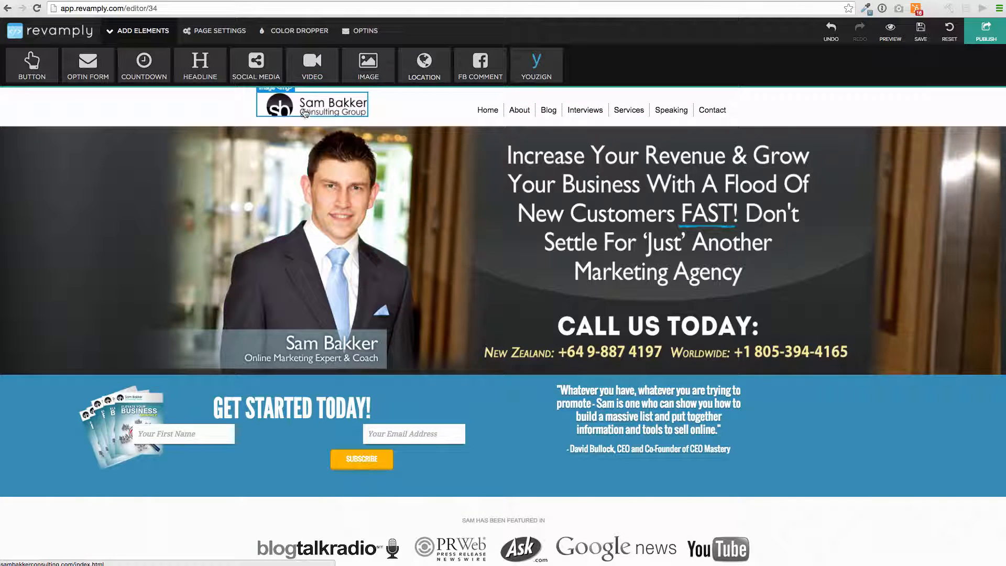
Step: View the testimonial quote's text in its editor, then close it
{"action": "left_click", "coordinate": [621, 391]}
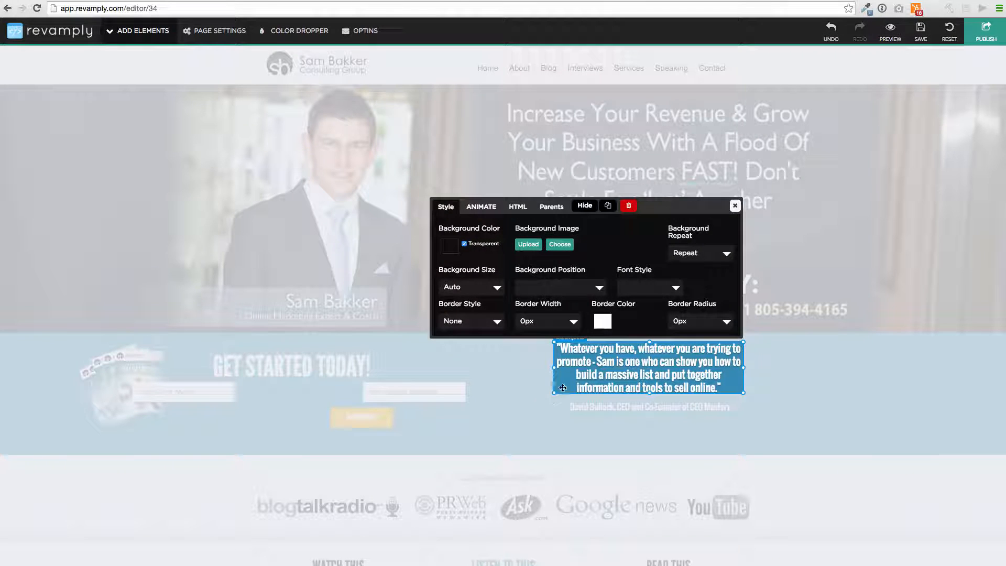
{"action": "left_click", "coordinate": [517, 206]}
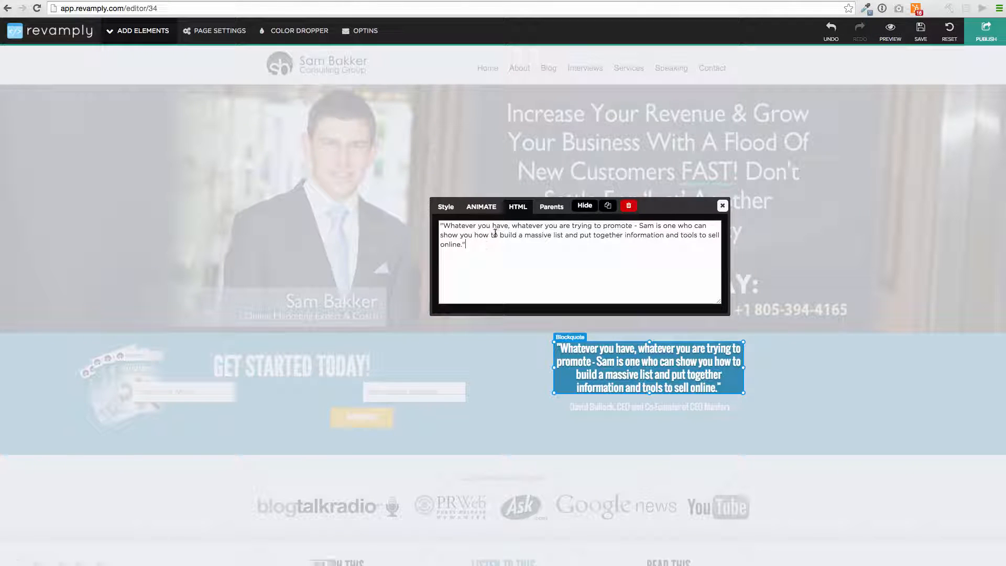
{"action": "left_click", "coordinate": [722, 205]}
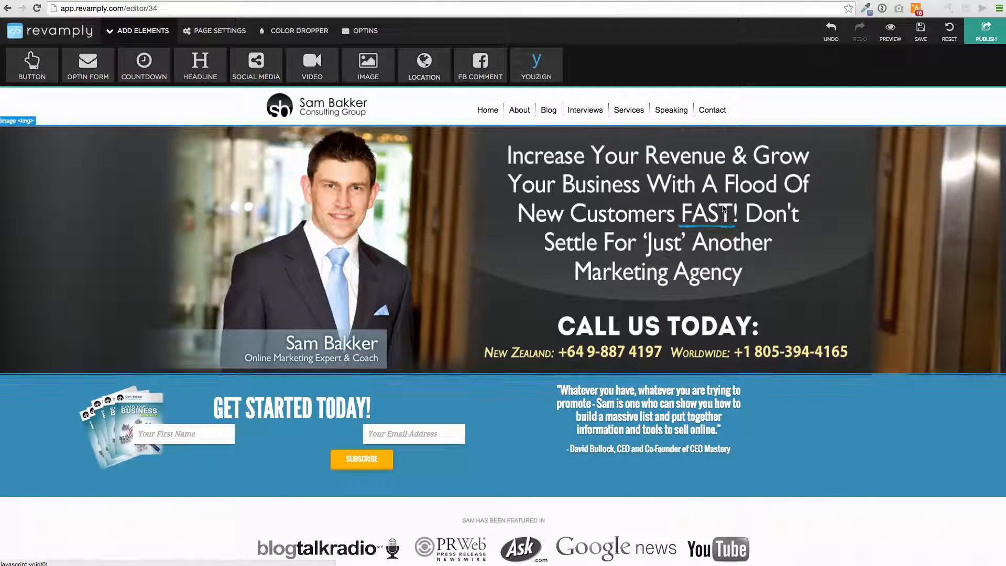
Step: Scroll the consulting homepage, then return to the Your Websites dashboard
{"action": "scroll", "coordinate": [624, 226], "scroll_direction": "down", "scroll_amount": 20}
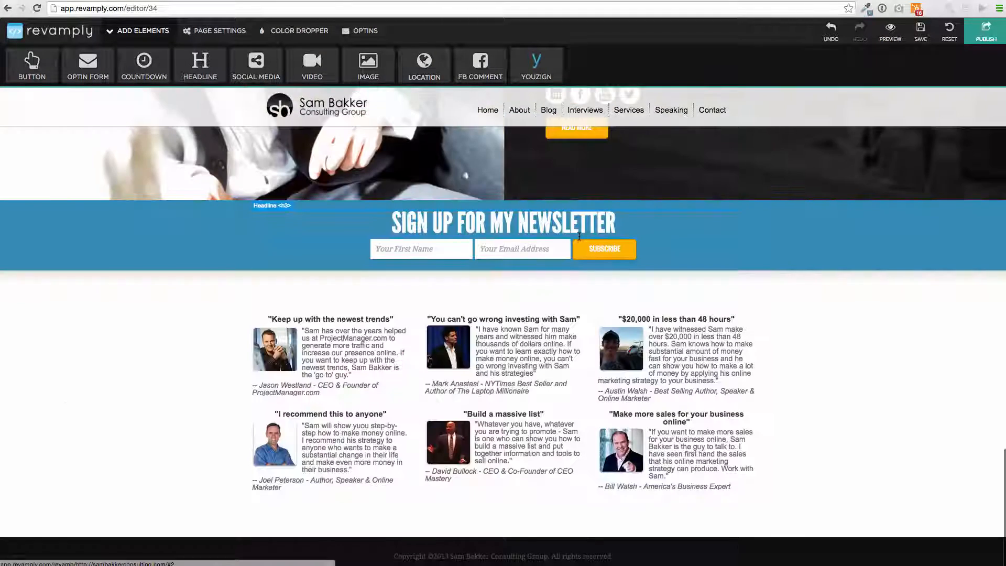
{"action": "left_click", "coordinate": [76, 36]}
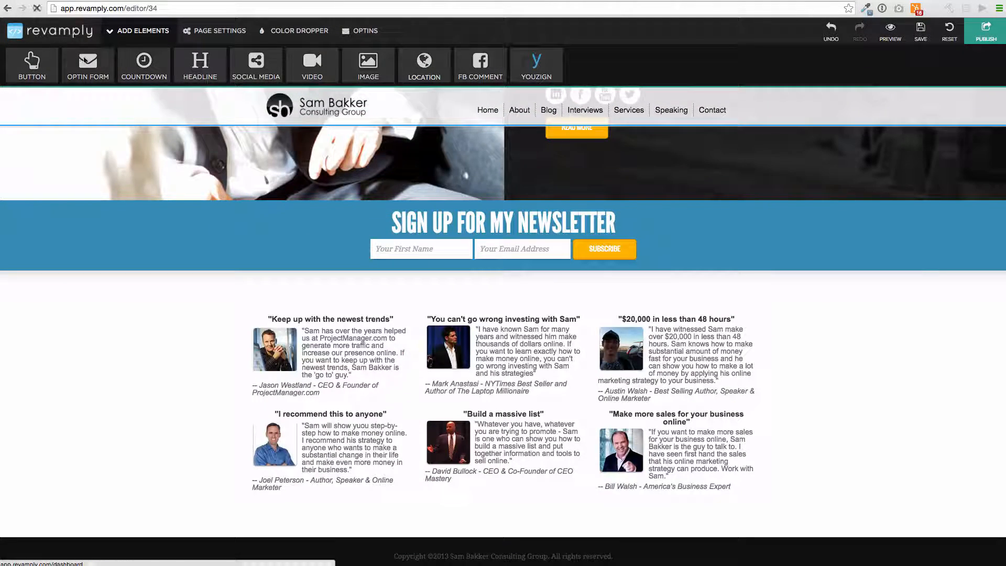